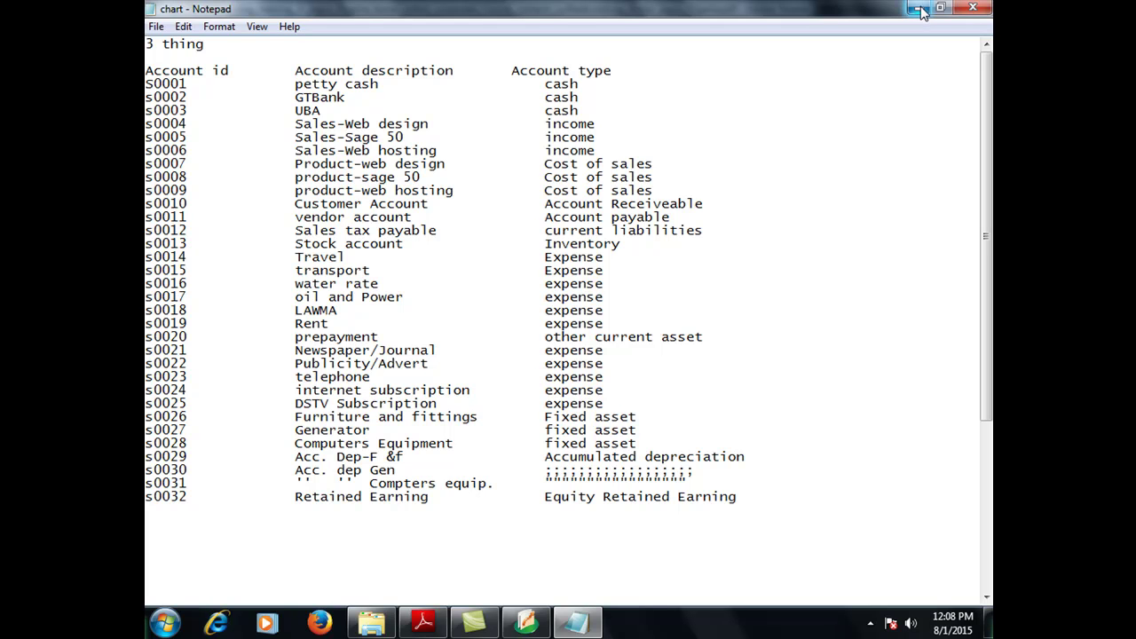
- Switch from the chart text file to Sage 50 Accounting and show the Customers & Sales page
{"action": "left_click", "coordinate": [921, 12]}
{"action": "left_click", "coordinate": [924, 11]}
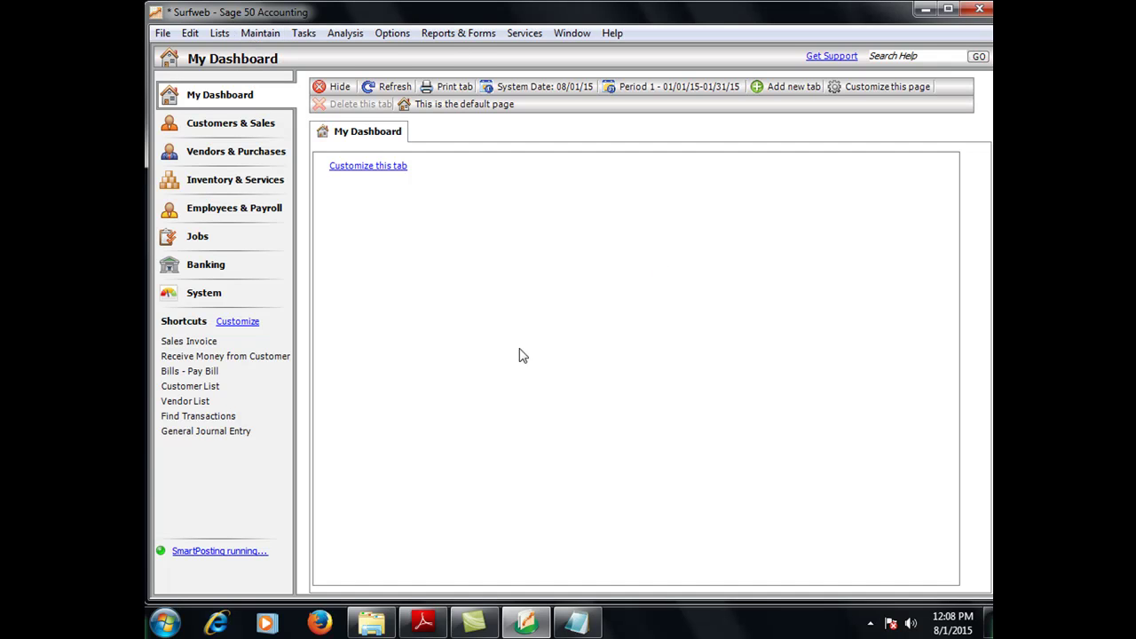
{"action": "left_click", "coordinate": [228, 122]}
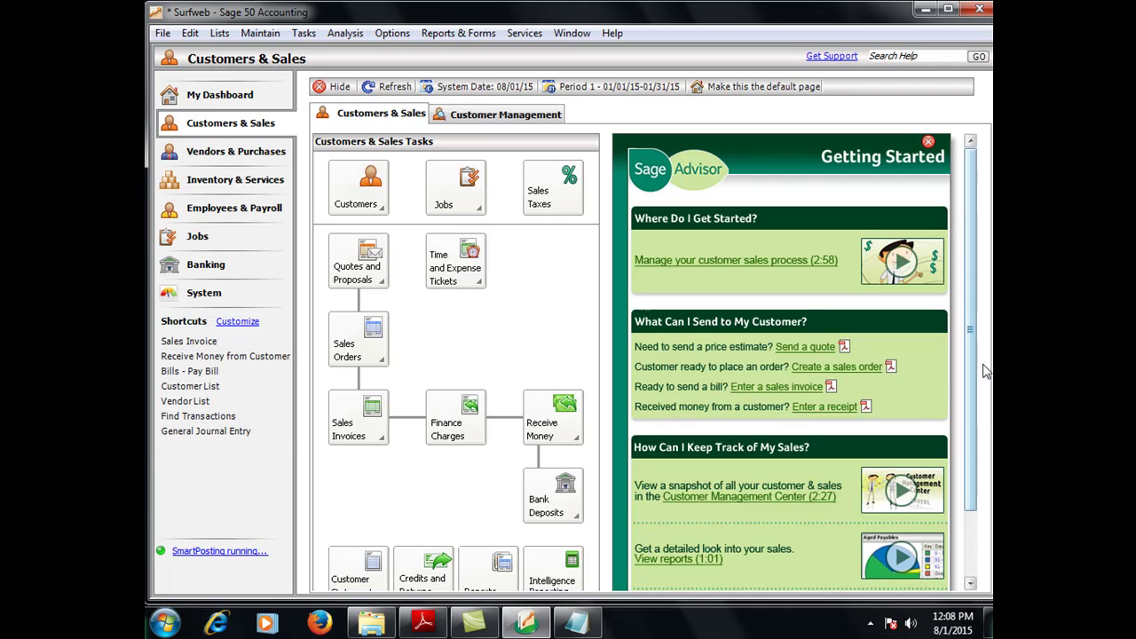
- Try to play the Sage Advisor video on managing the customer sales process, and close its window
{"action": "left_click", "coordinate": [904, 275]}
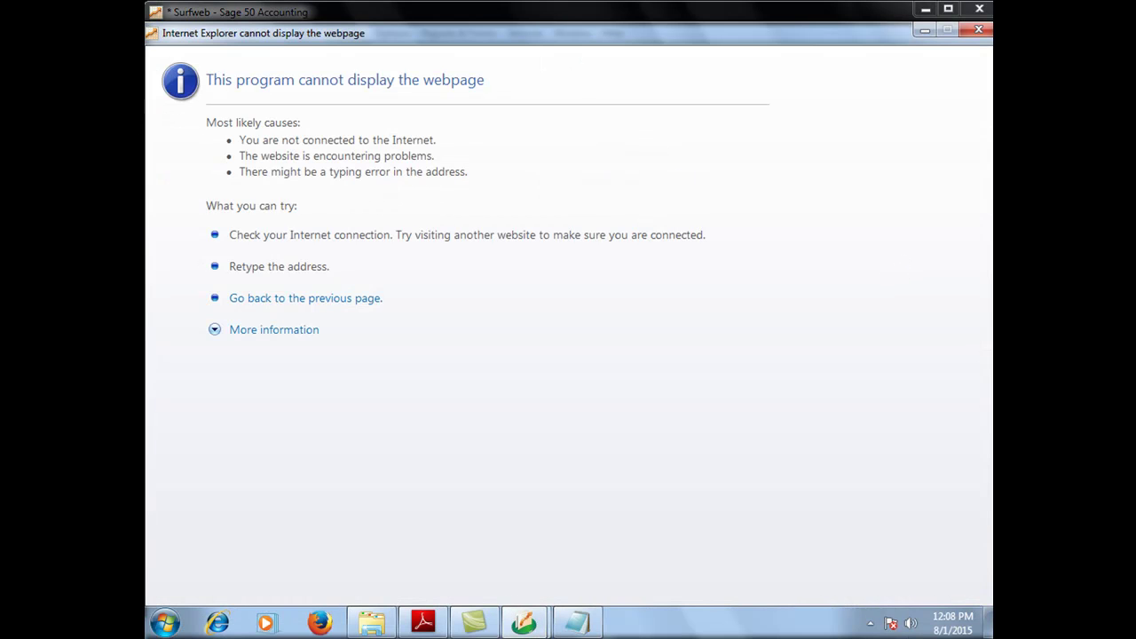
{"action": "left_click", "coordinate": [979, 29]}
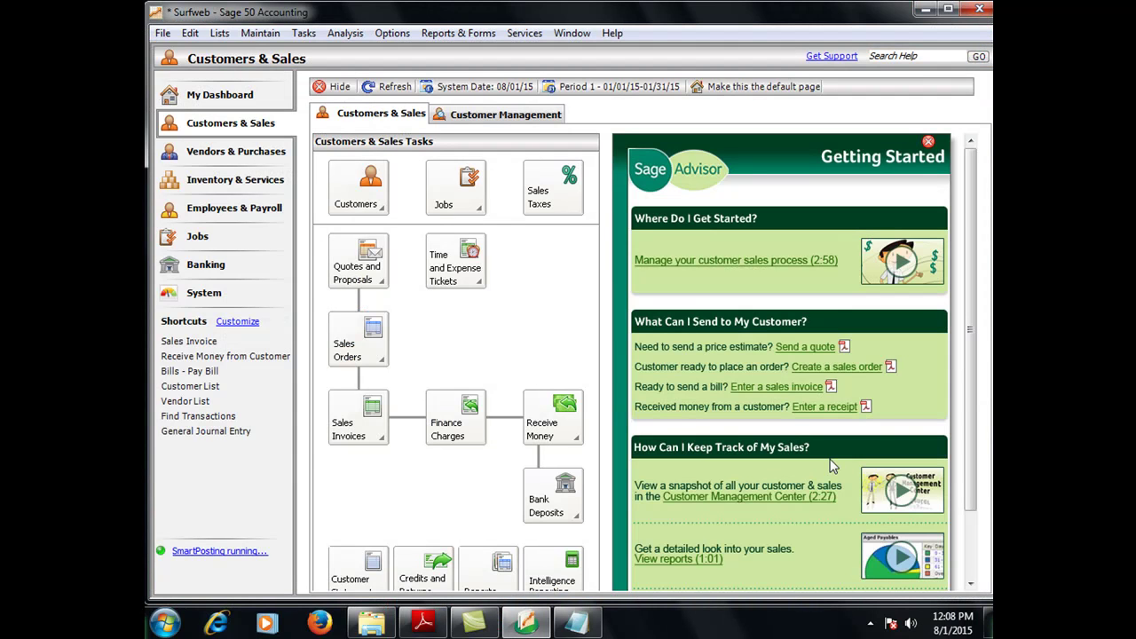
{"action": "scroll", "coordinate": [830, 466], "scroll_direction": "down", "scroll_amount": 1}
{"action": "scroll", "coordinate": [830, 466], "scroll_direction": "up", "scroll_amount": 1}
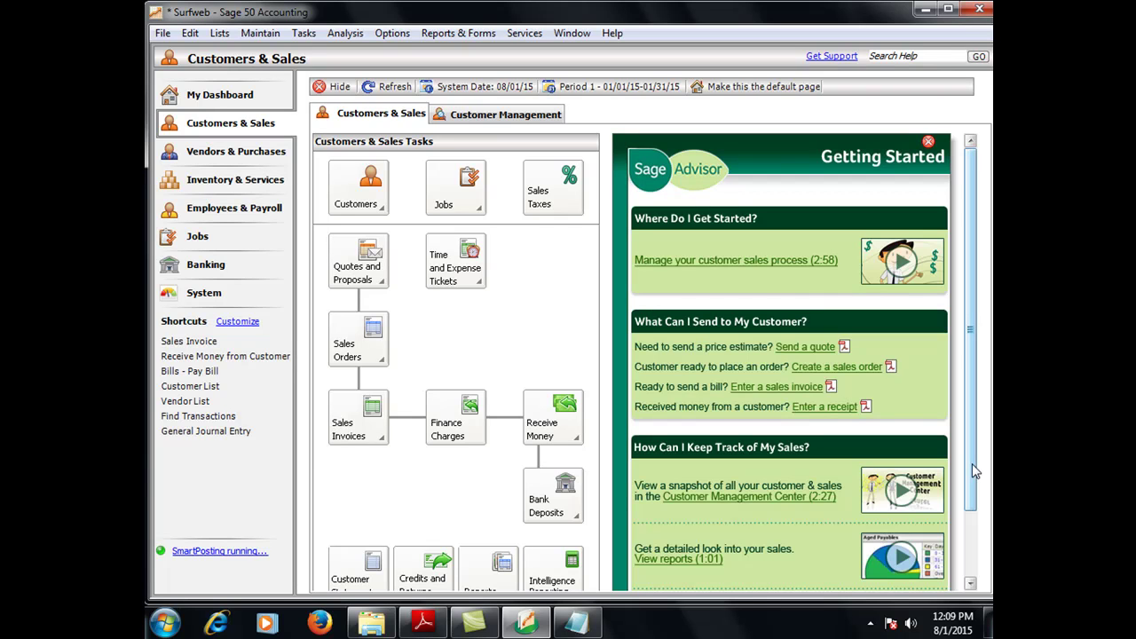
- Open the Sage 50 User's Guide, look through its bookmarks, and close the guide
{"action": "left_click", "coordinate": [617, 36]}
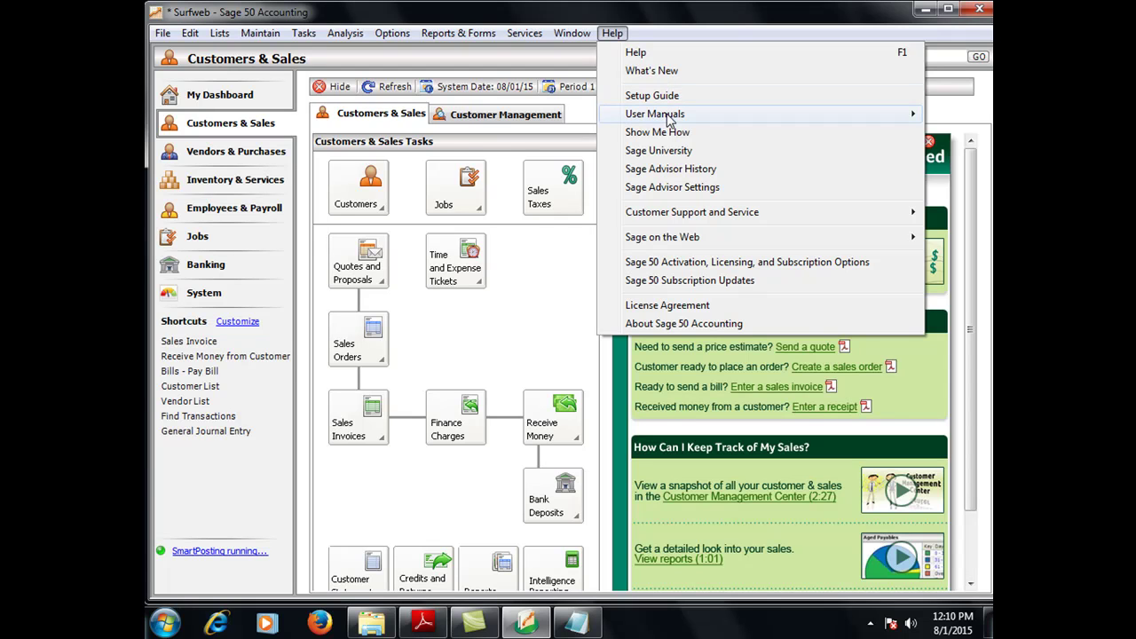
{"action": "mouse_move", "coordinate": [669, 115]}
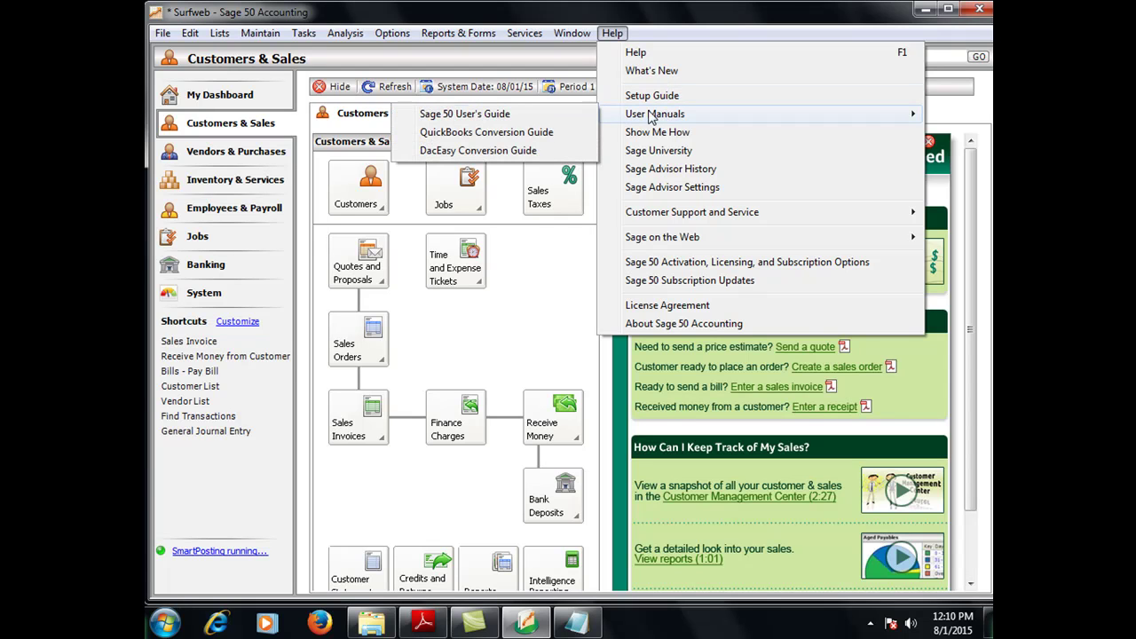
{"action": "left_click", "coordinate": [516, 118]}
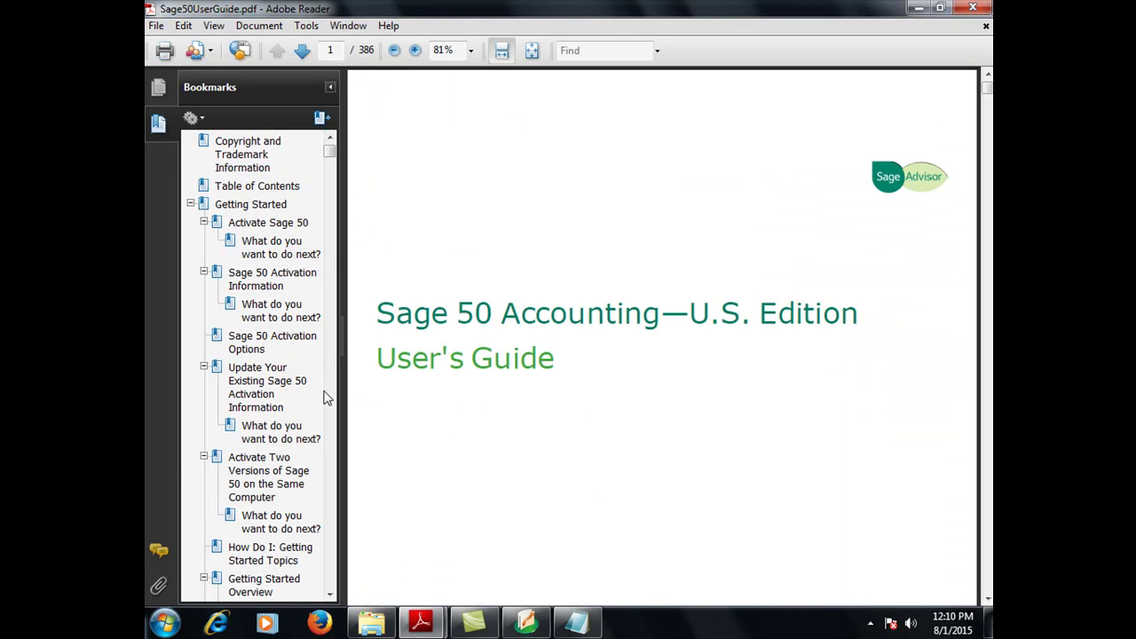
{"action": "left_click_drag", "start_coordinate": [328, 157], "coordinate": [329, 246]}
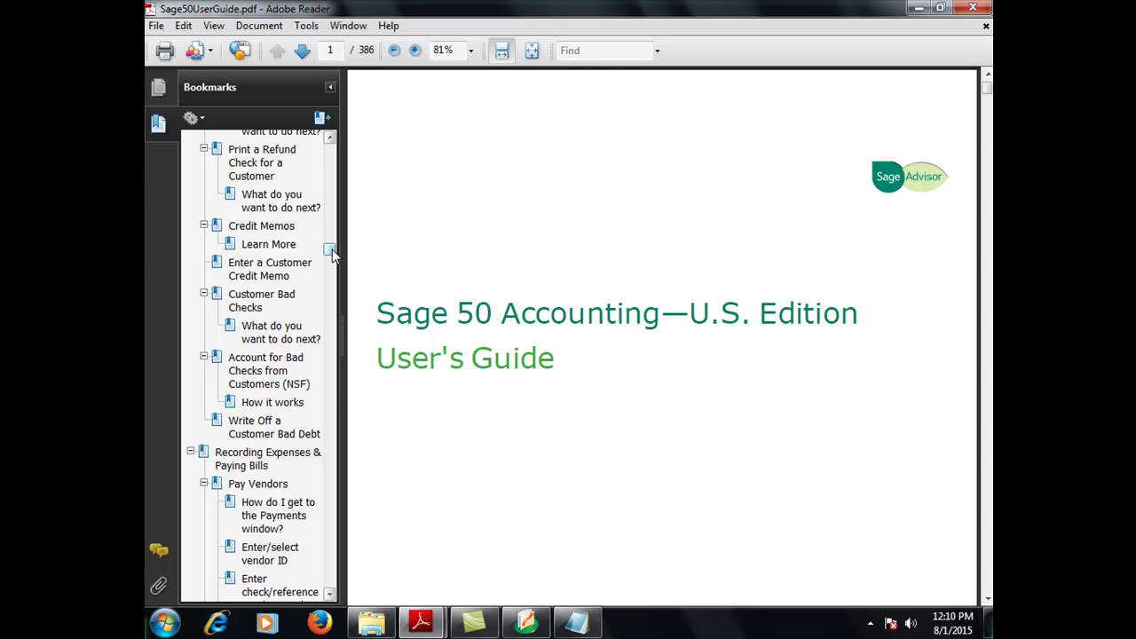
{"action": "right_click", "coordinate": [331, 254]}
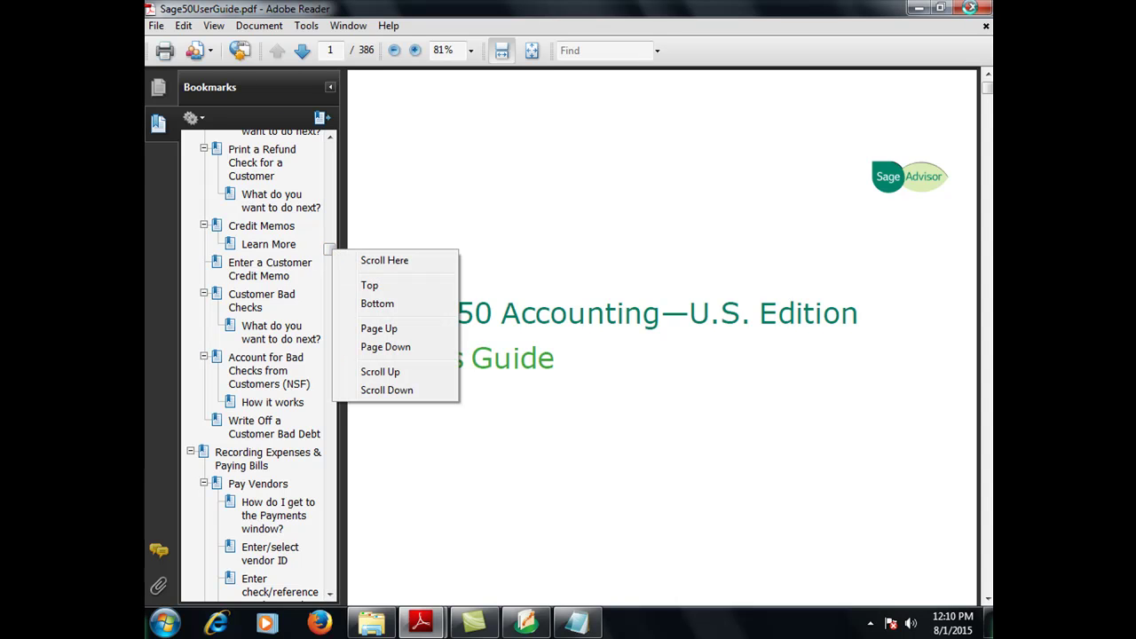
{"action": "left_click", "coordinate": [745, 373]}
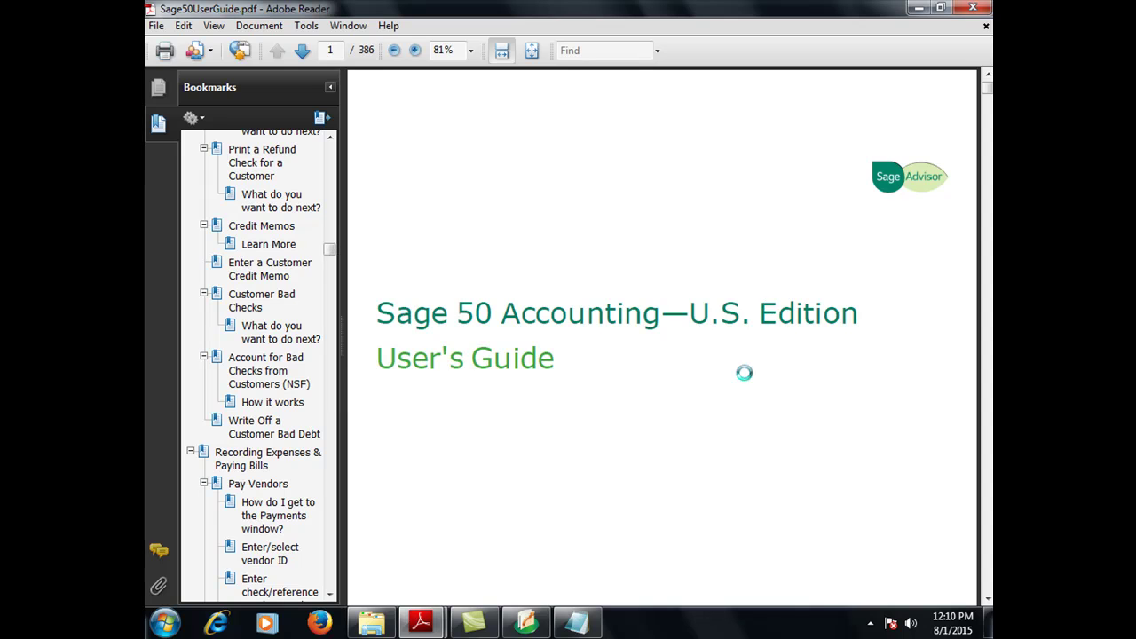
{"action": "left_click", "coordinate": [970, 9]}
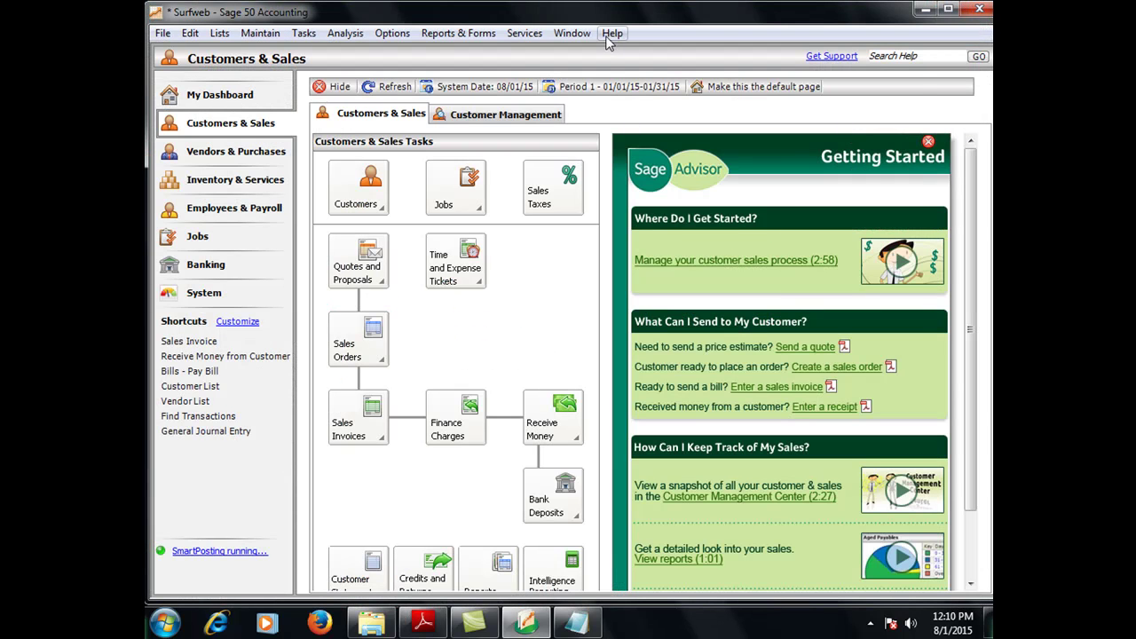
- View the Sage 50 activation, licensing and subscription options, and close them without choosing any
{"action": "left_click", "coordinate": [612, 33]}
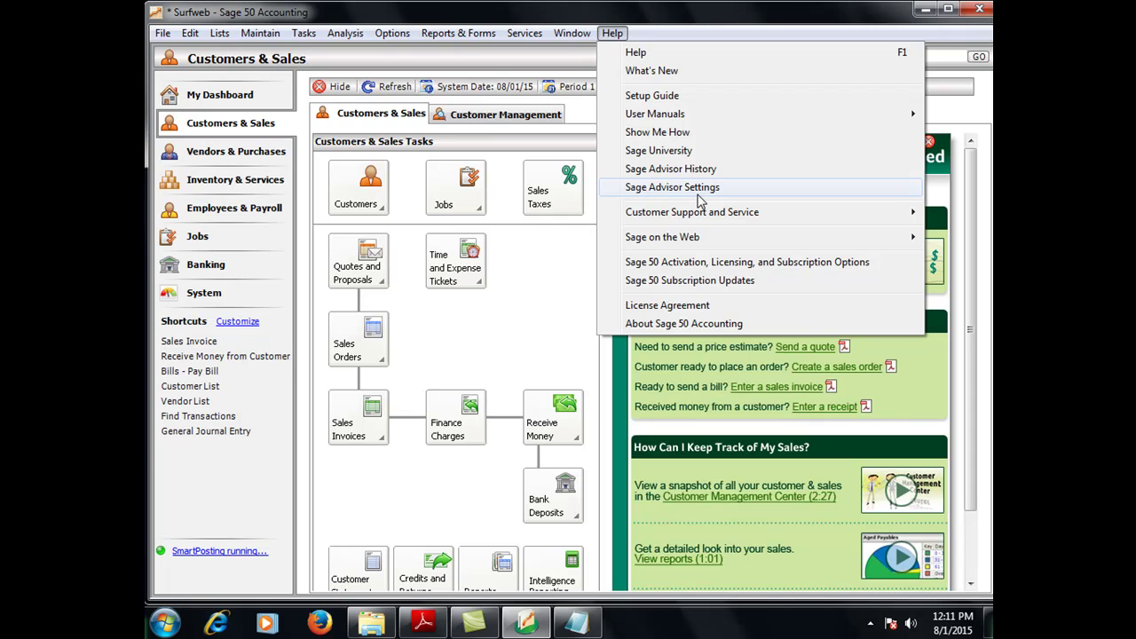
{"action": "left_click", "coordinate": [925, 91]}
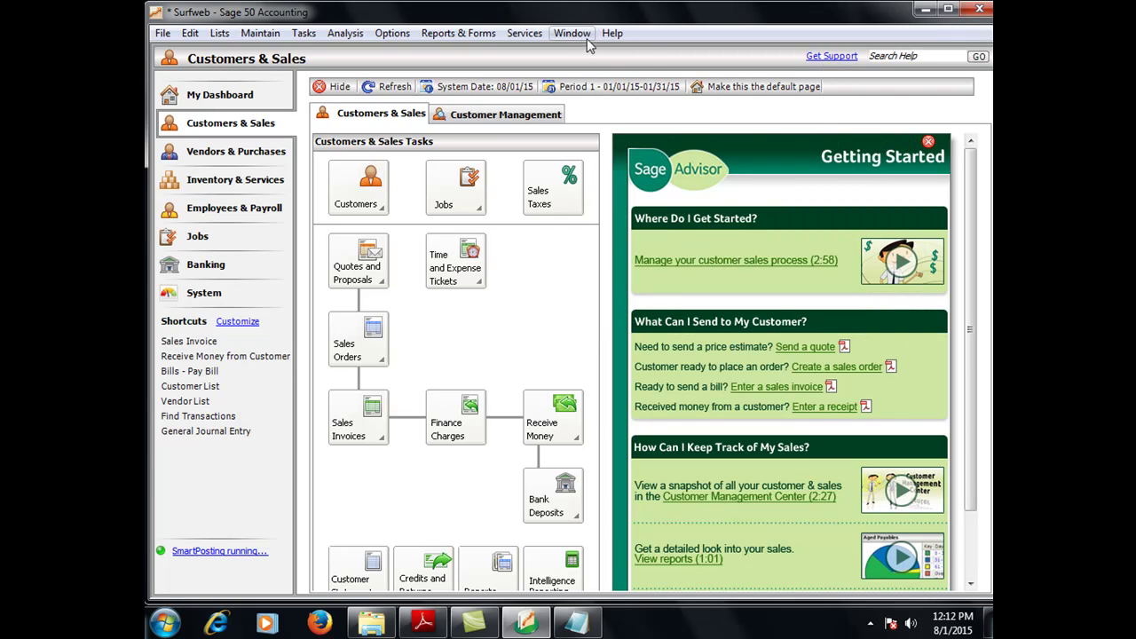
{"action": "left_click", "coordinate": [573, 35]}
{"action": "mouse_move", "coordinate": [613, 34]}
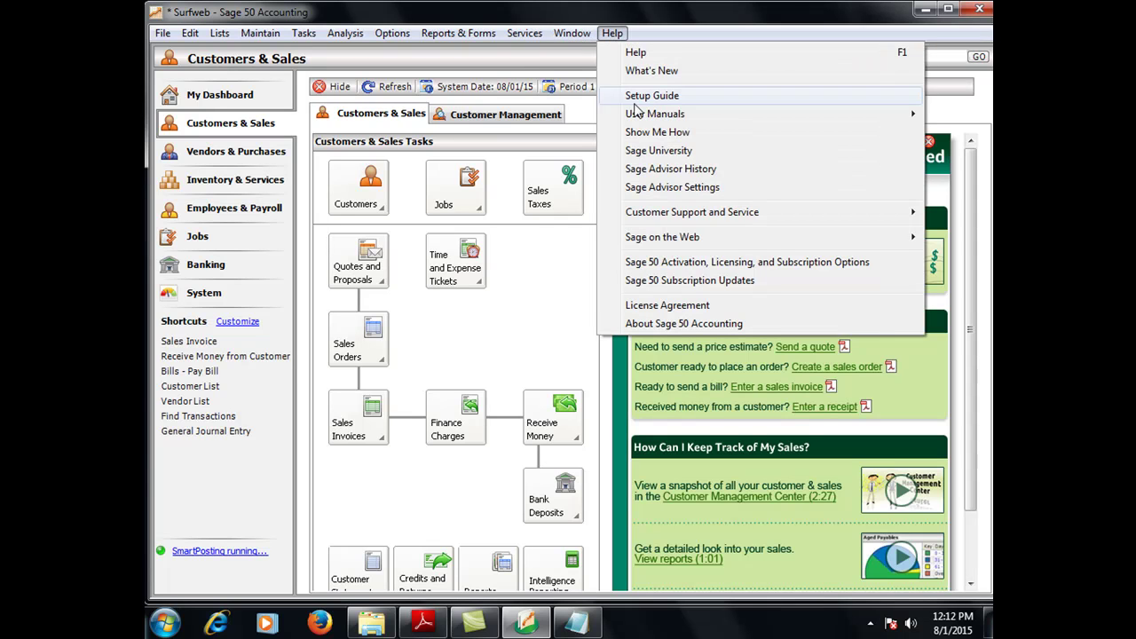
{"action": "left_click", "coordinate": [701, 263]}
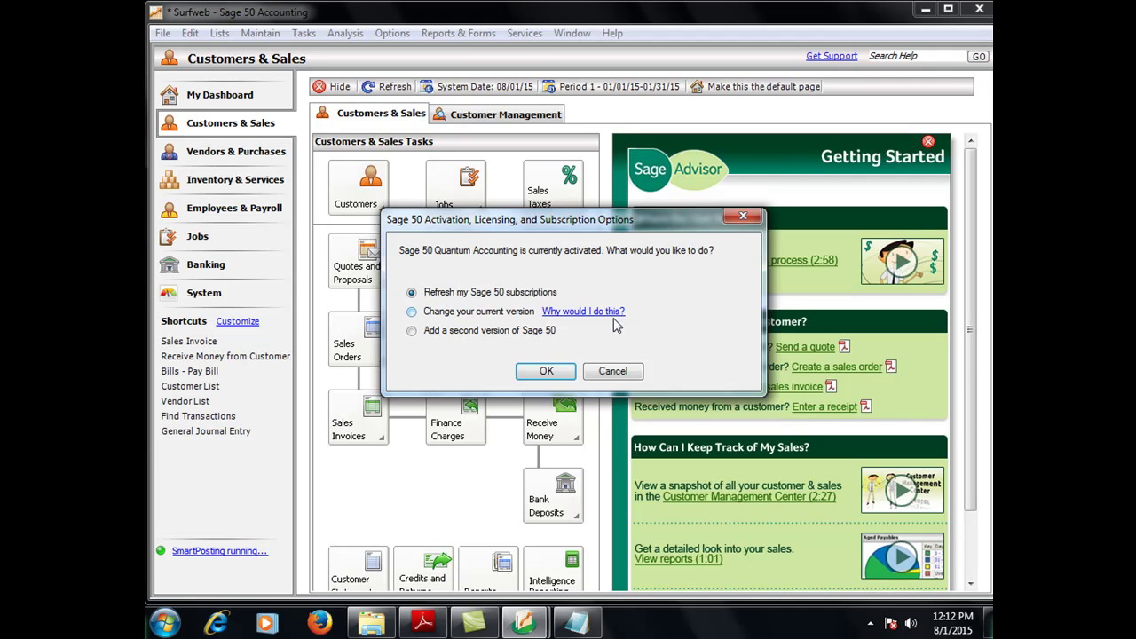
{"action": "left_click", "coordinate": [743, 218]}
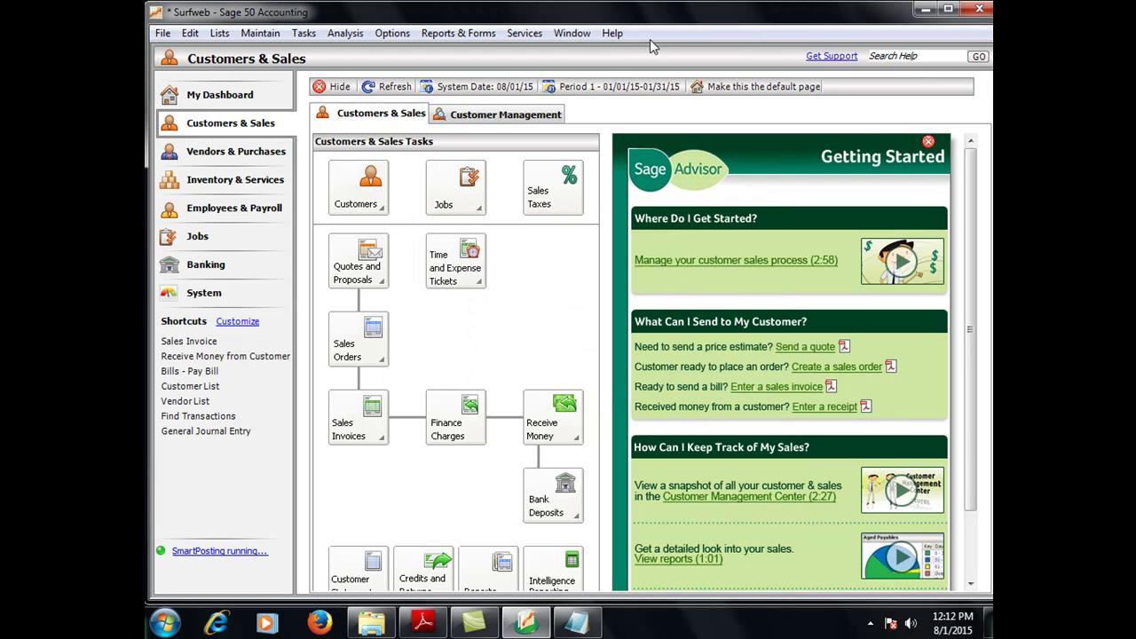
- View the About Sage 50 Accounting information with the product's release details, and close it
{"action": "left_click", "coordinate": [611, 34]}
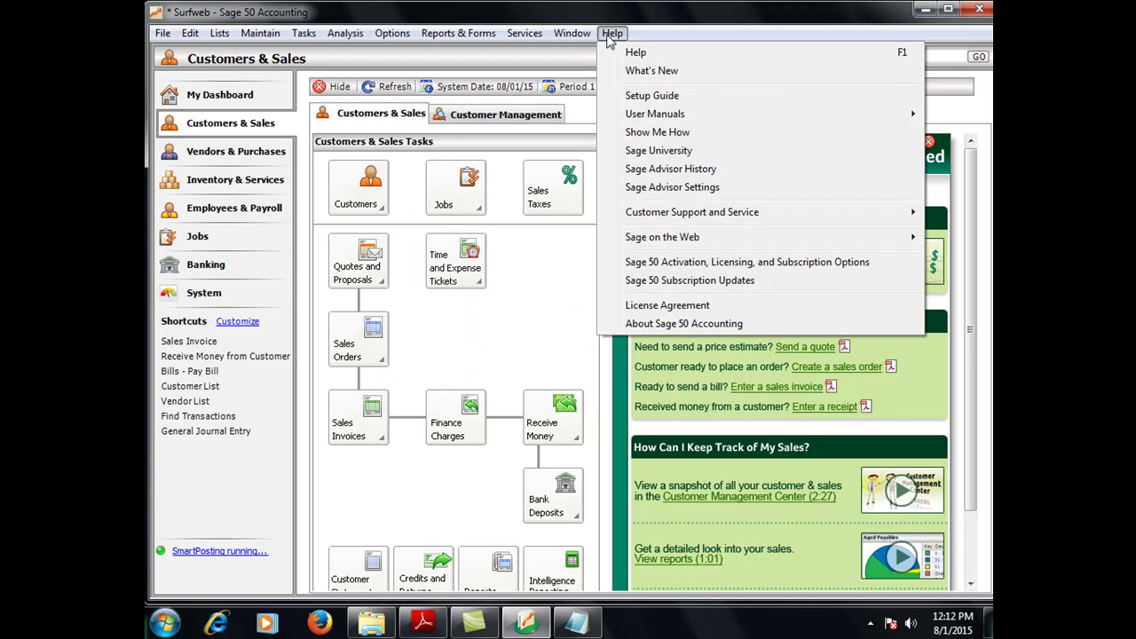
{"action": "left_click", "coordinate": [648, 306]}
{"action": "left_click", "coordinate": [795, 86]}
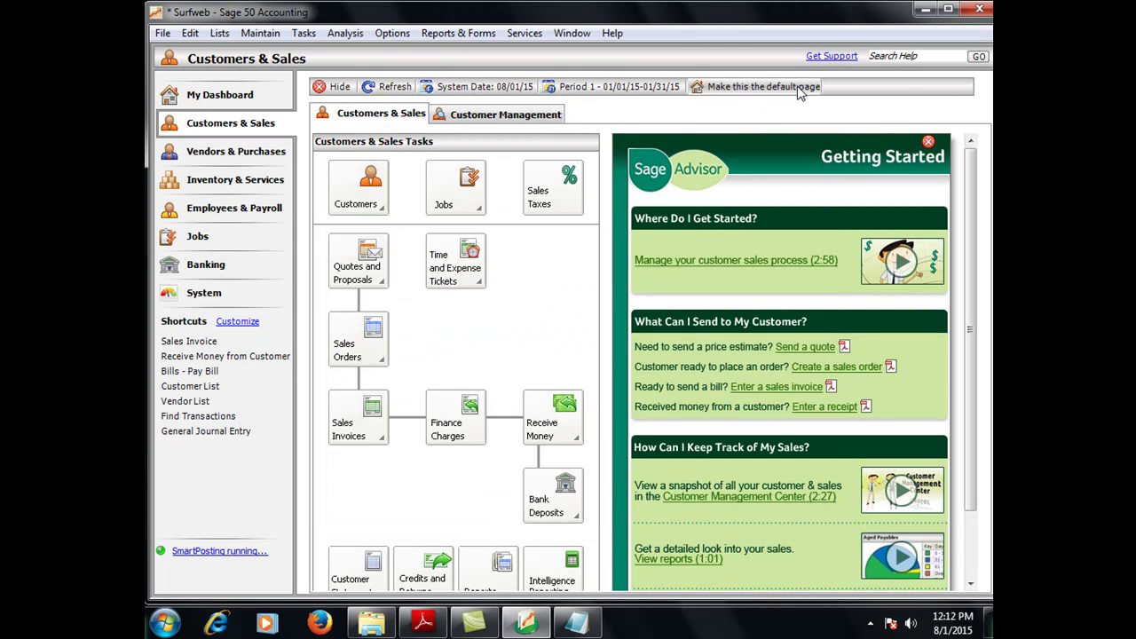
{"action": "left_click", "coordinate": [612, 33]}
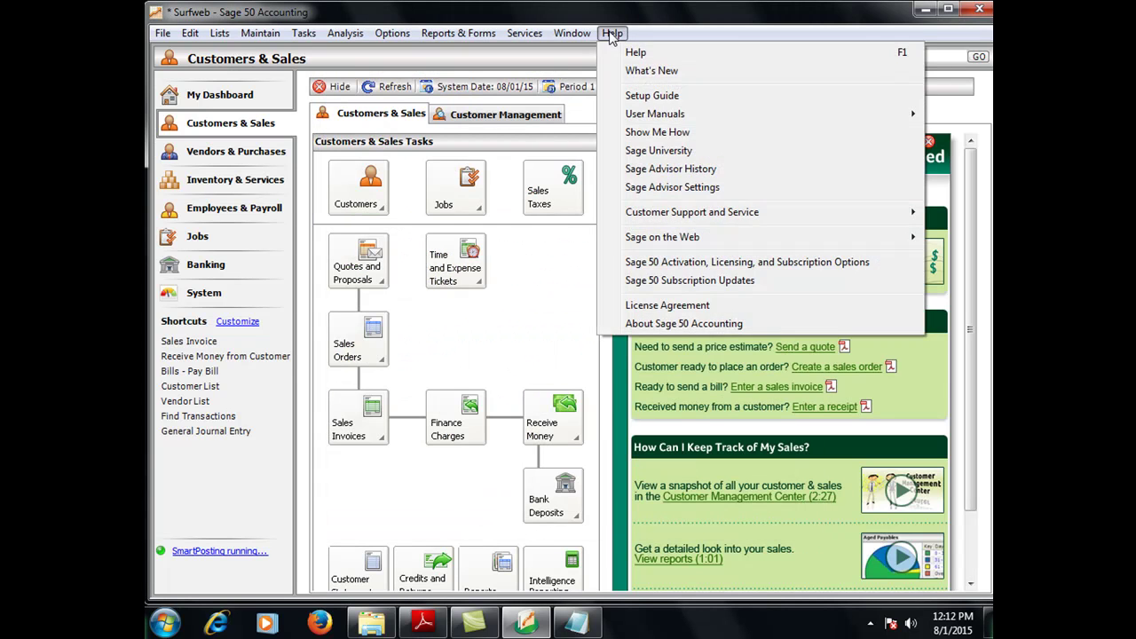
{"action": "left_click", "coordinate": [654, 323]}
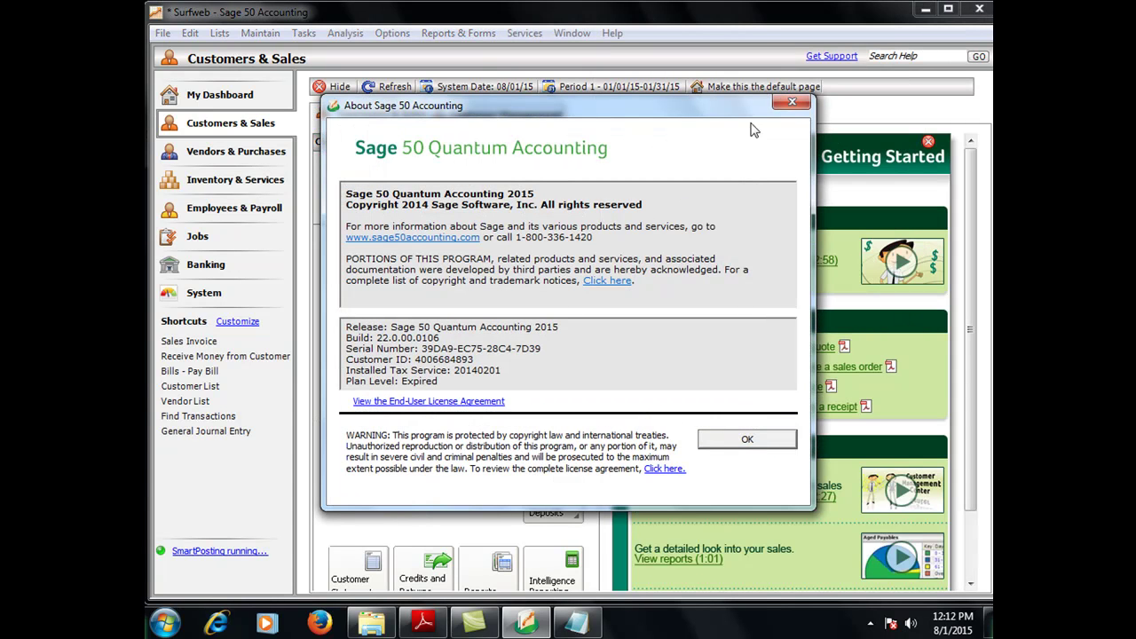
{"action": "left_click", "coordinate": [793, 105]}
{"action": "left_click", "coordinate": [793, 103]}
{"action": "left_click", "coordinate": [611, 36]}
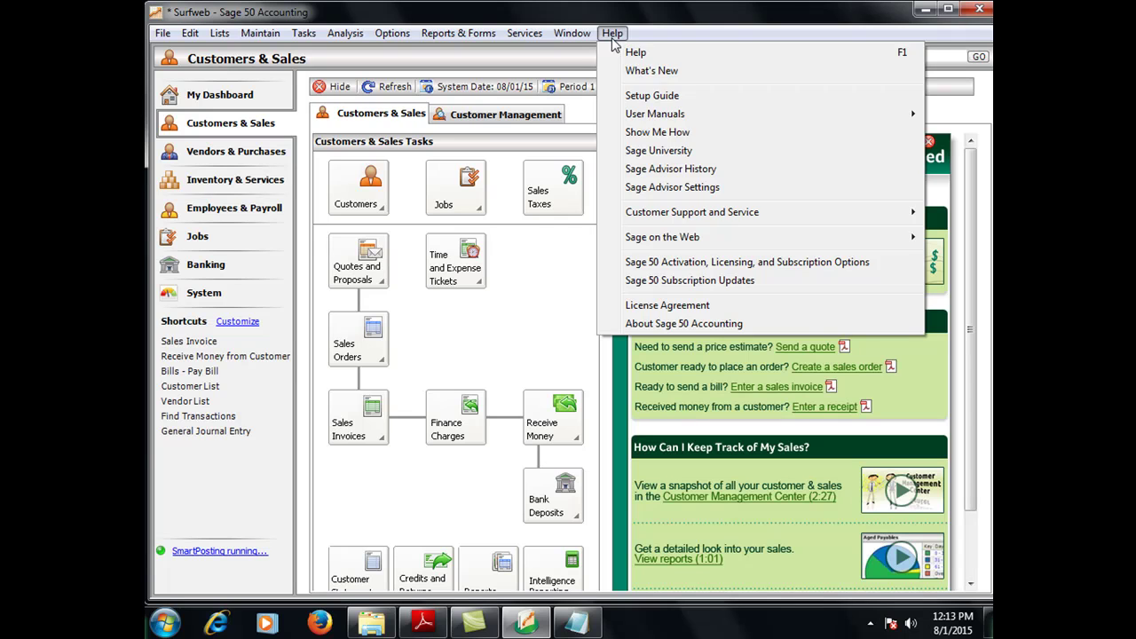
{"action": "mouse_move", "coordinate": [586, 42]}
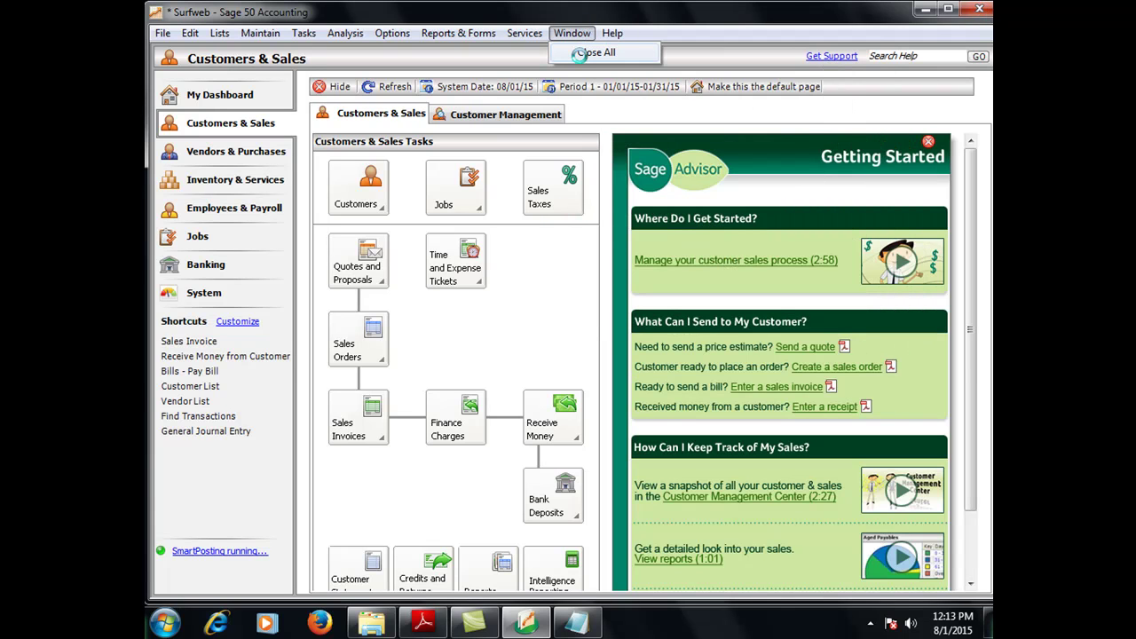
{"action": "left_click", "coordinate": [550, 266]}
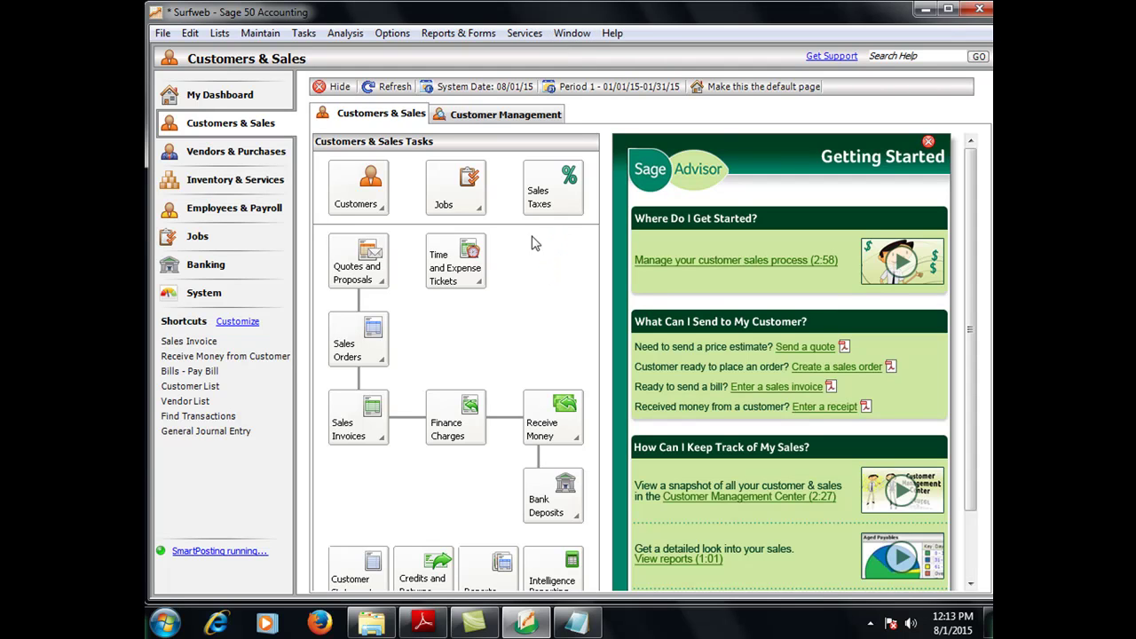
{"action": "left_click", "coordinate": [526, 36]}
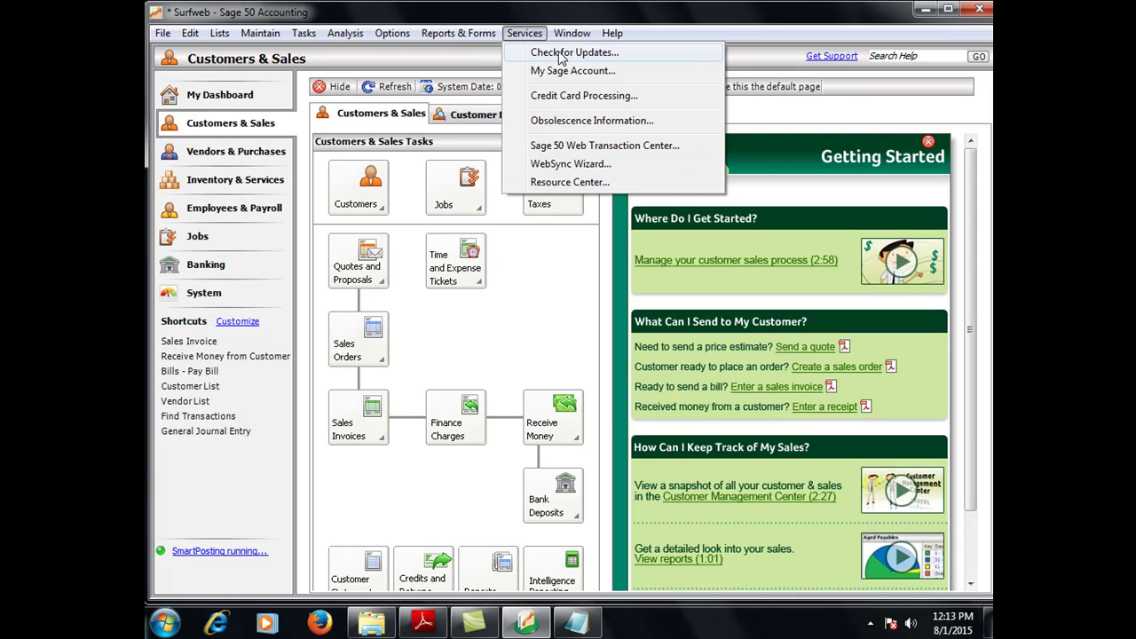
{"action": "left_click", "coordinate": [668, 17]}
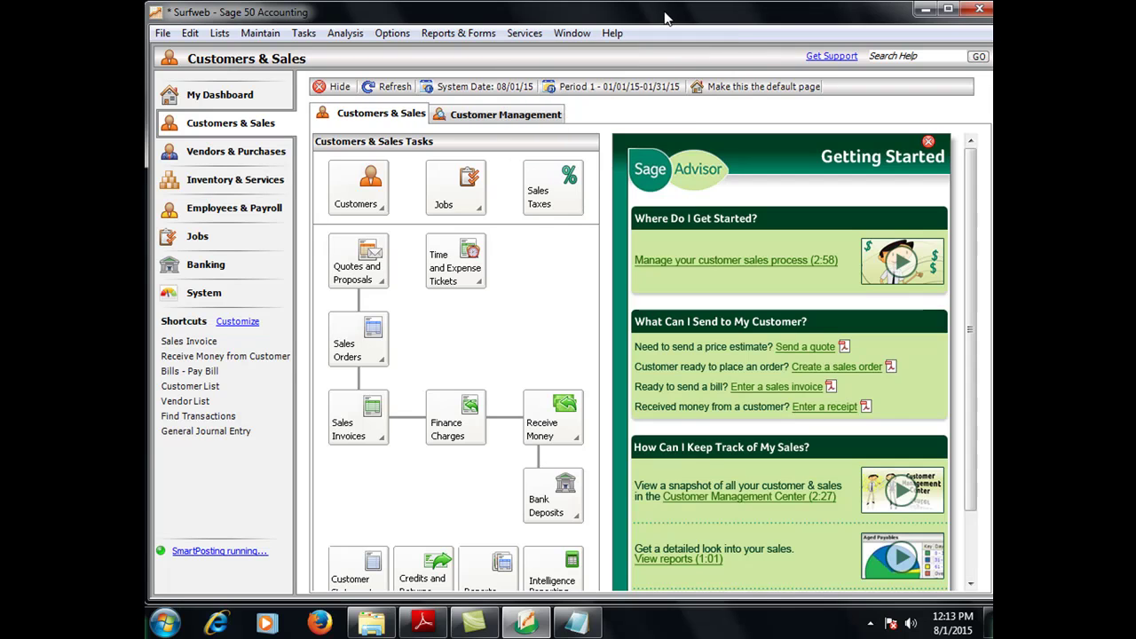
- View the system date setting and close it without changing the date
{"action": "left_click", "coordinate": [456, 35]}
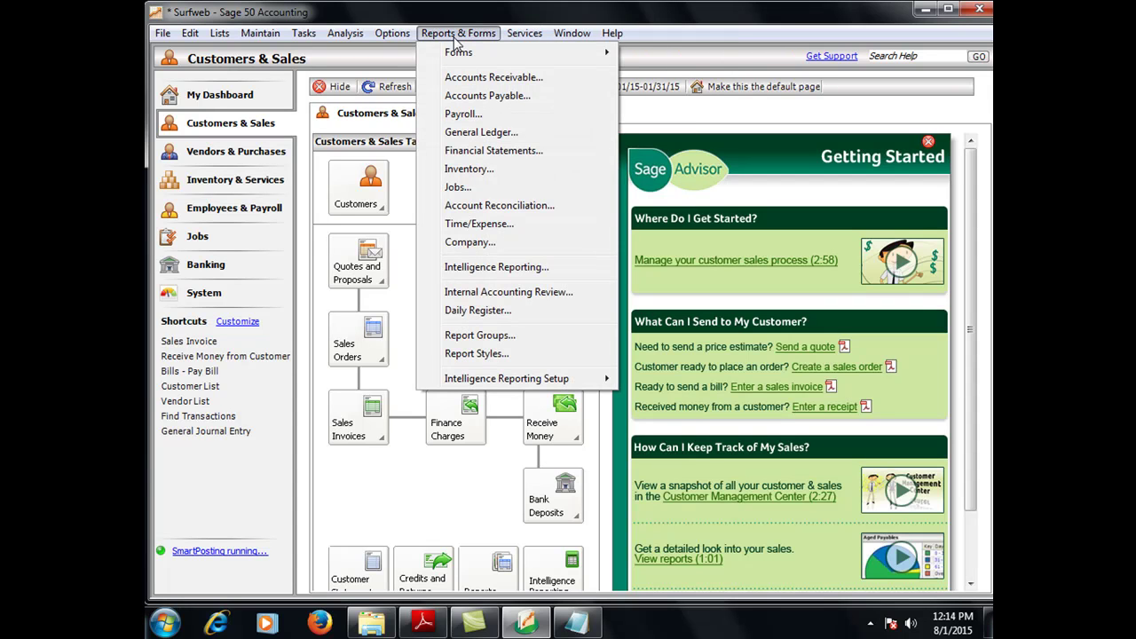
{"action": "mouse_move", "coordinate": [393, 42]}
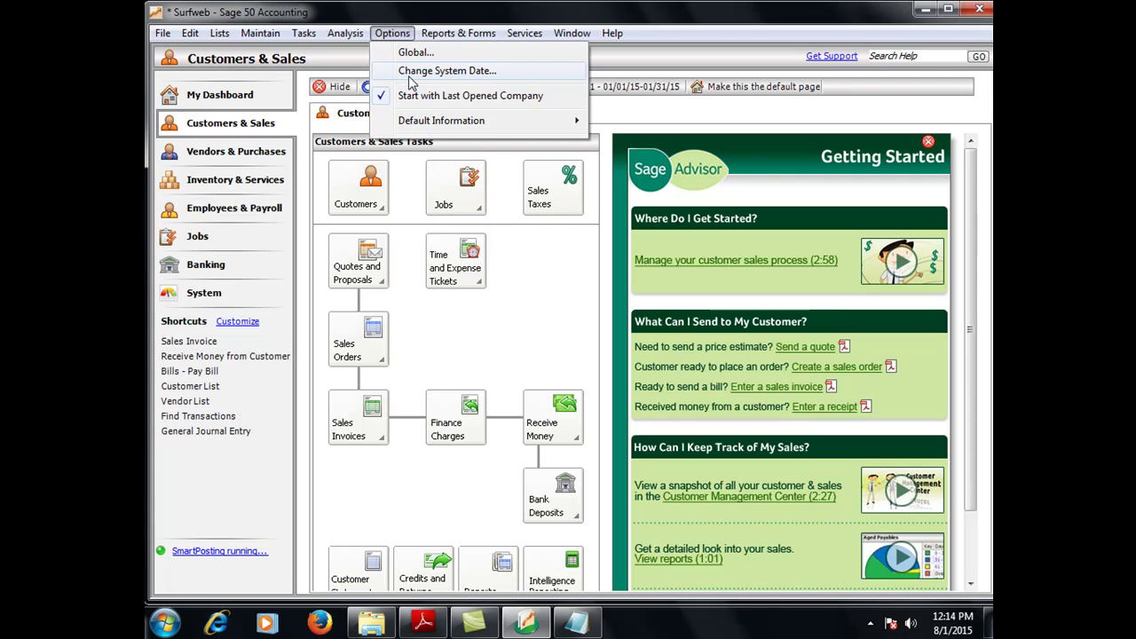
{"action": "left_click", "coordinate": [412, 75]}
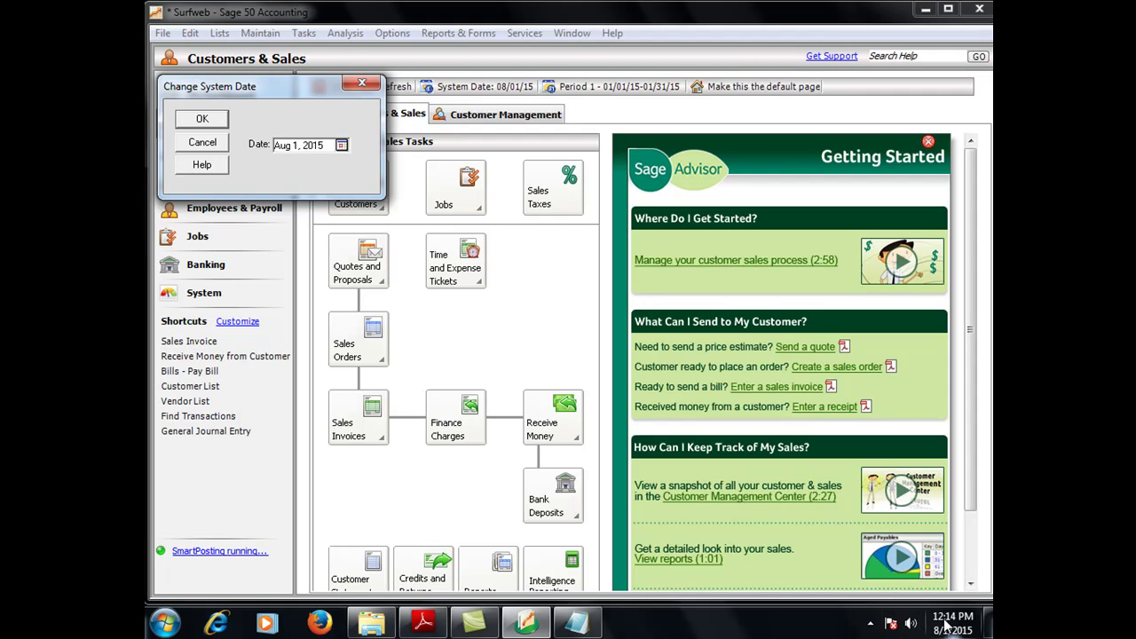
{"action": "left_click", "coordinate": [362, 83]}
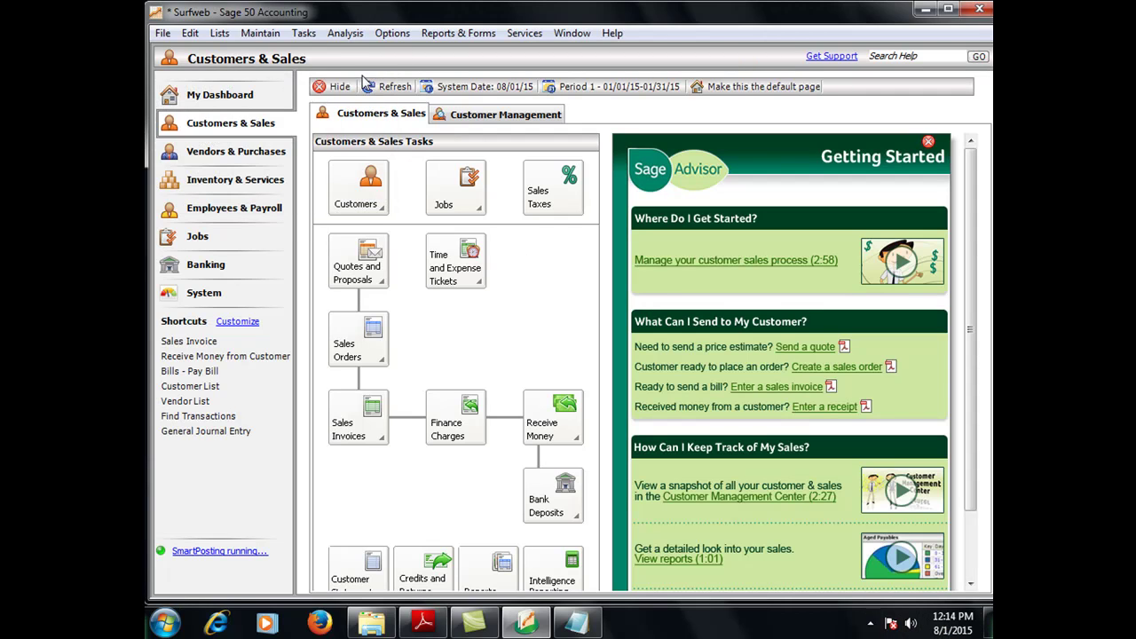
- View the accounting settings in the global options and close them without changes
{"action": "left_click", "coordinate": [396, 37]}
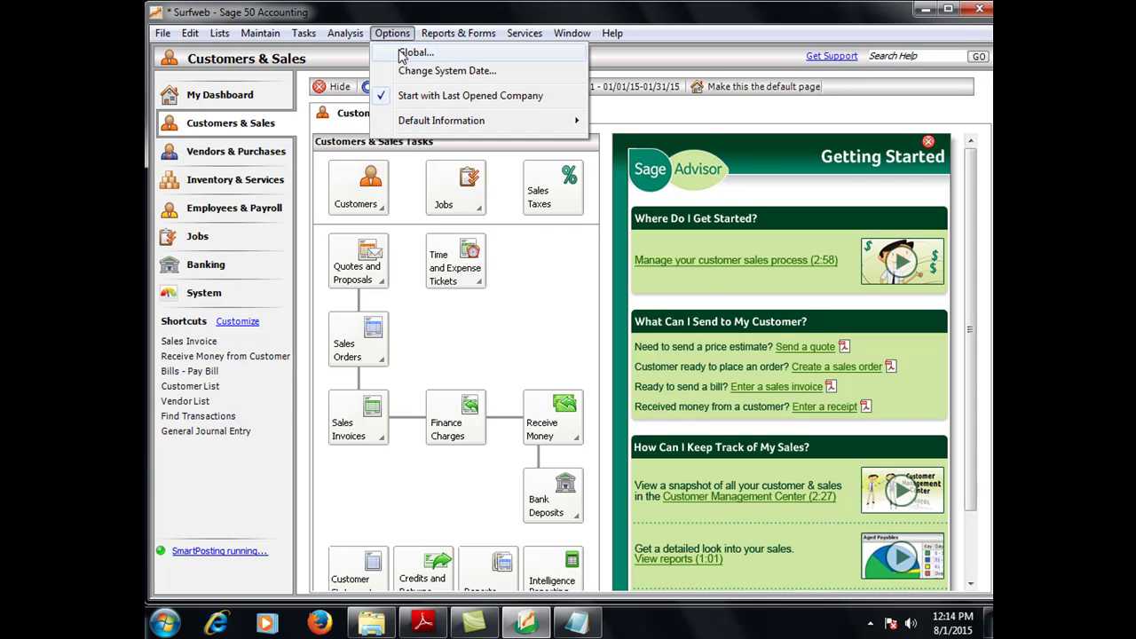
{"action": "left_click", "coordinate": [401, 55]}
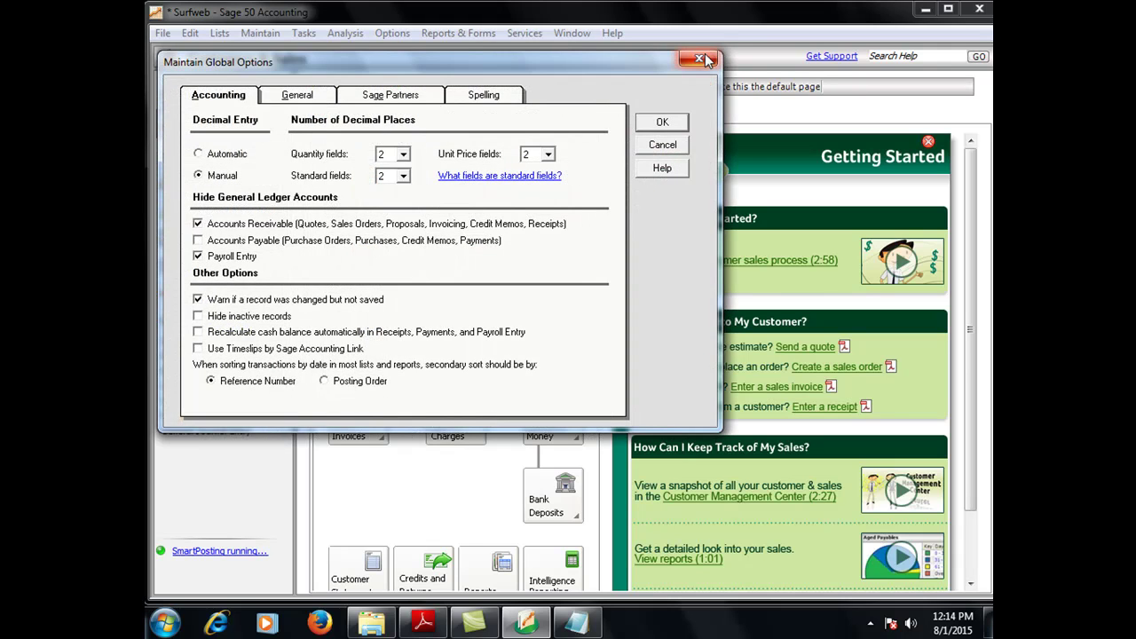
{"action": "left_click", "coordinate": [707, 55]}
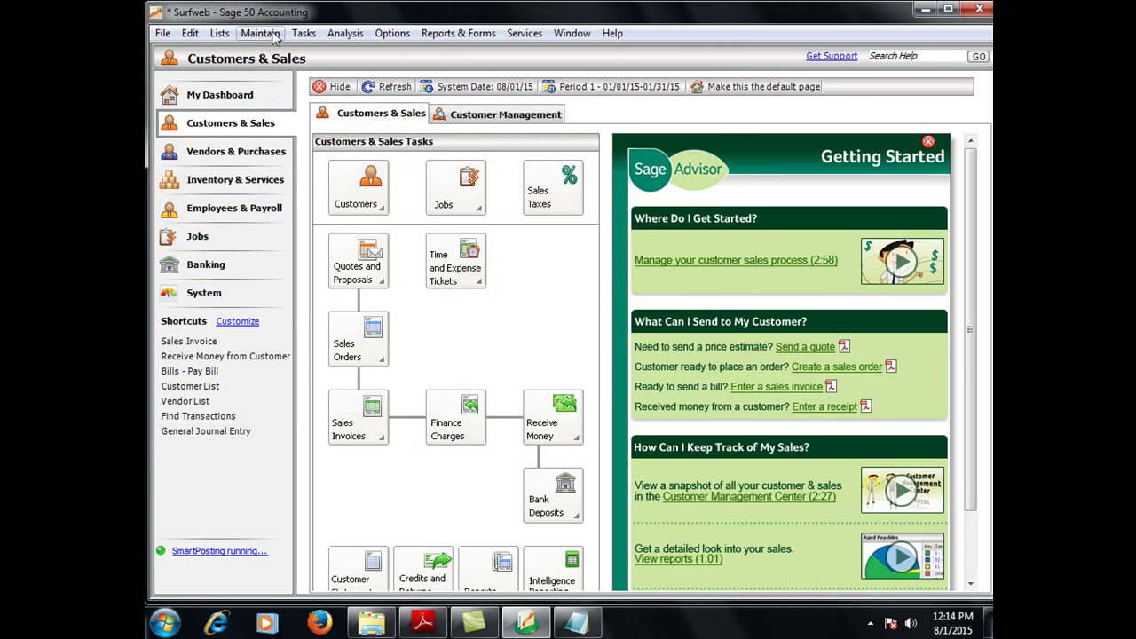
{"action": "left_click", "coordinate": [262, 33]}
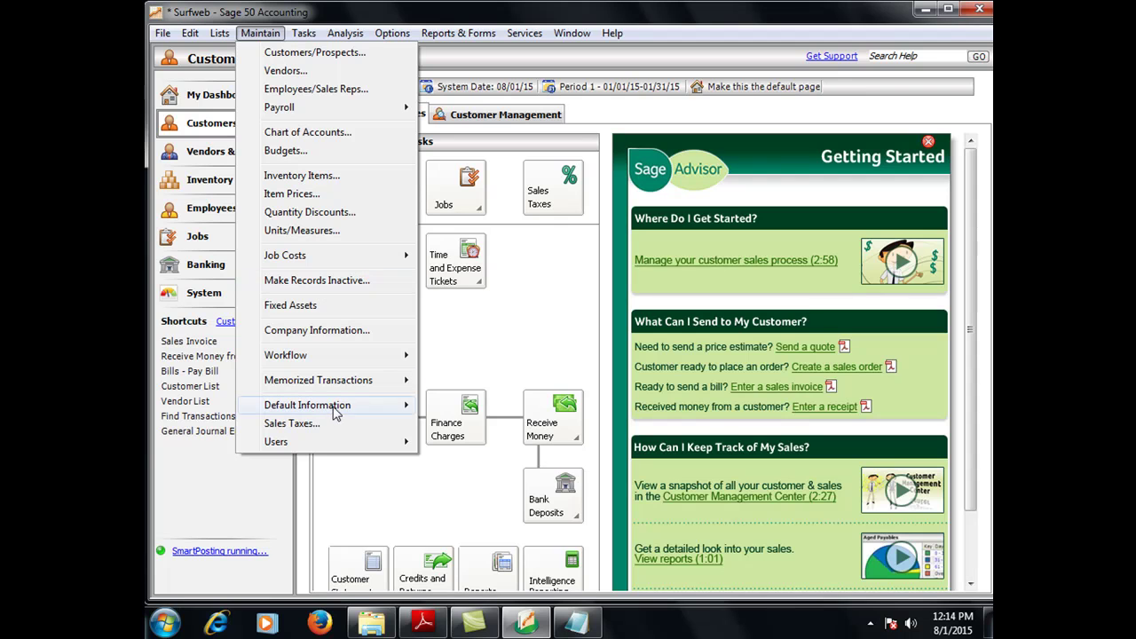
{"action": "mouse_move", "coordinate": [334, 409]}
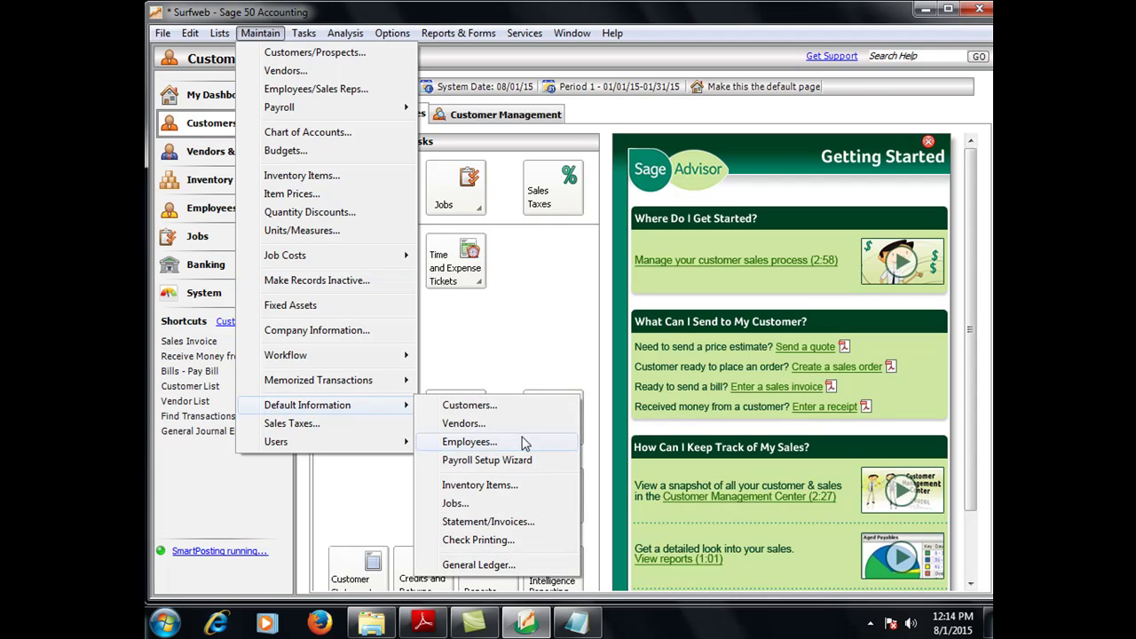
{"action": "mouse_move", "coordinate": [392, 33]}
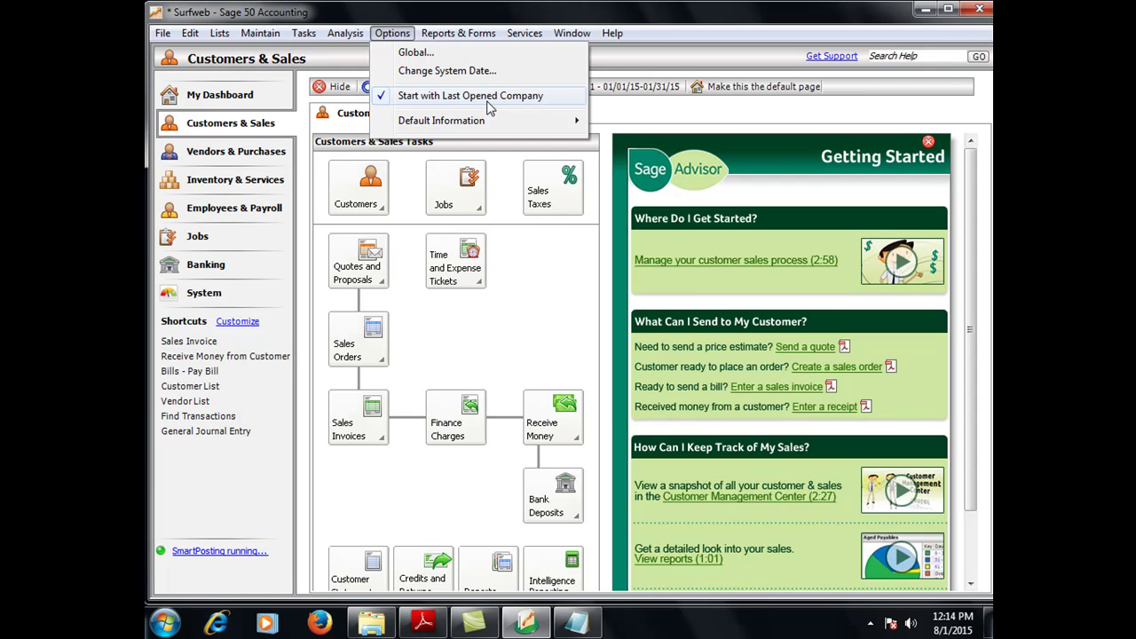
- View the Cash Flow Manager and its introductory overview, and close both without changing the cash flow settings
{"action": "mouse_move", "coordinate": [487, 125]}
{"action": "mouse_move", "coordinate": [353, 39]}
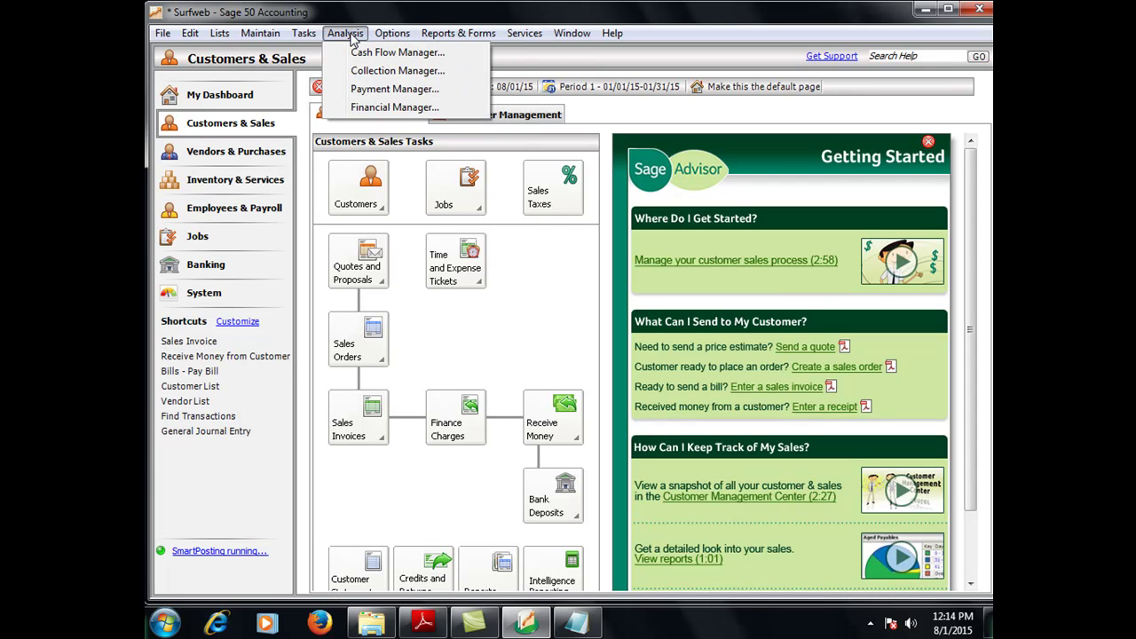
{"action": "mouse_move", "coordinate": [450, 41]}
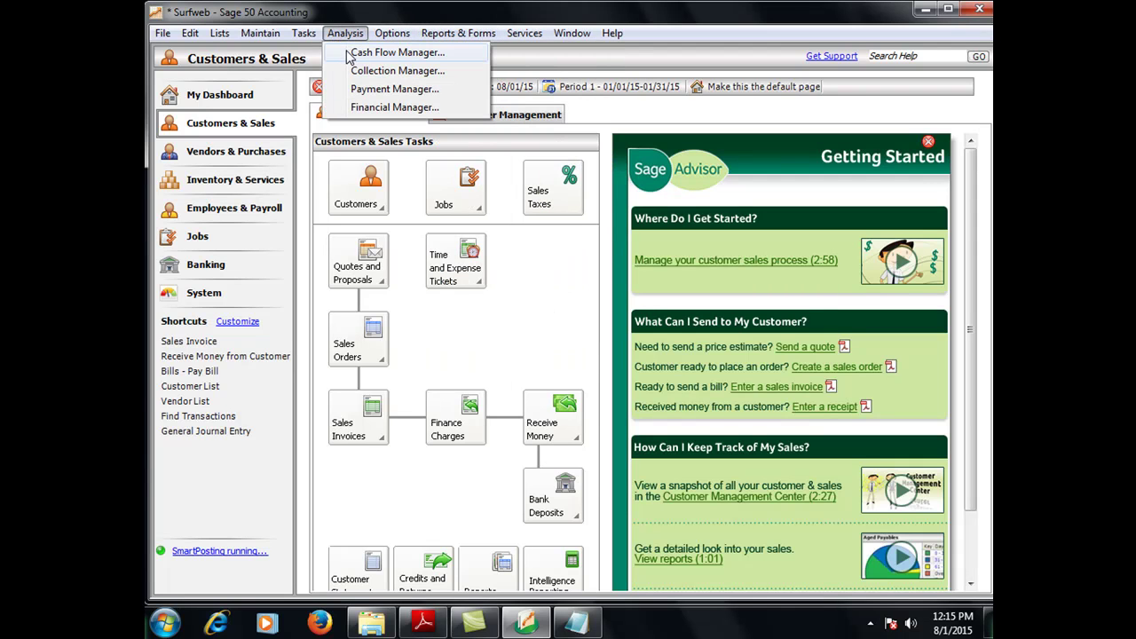
{"action": "left_click", "coordinate": [348, 53]}
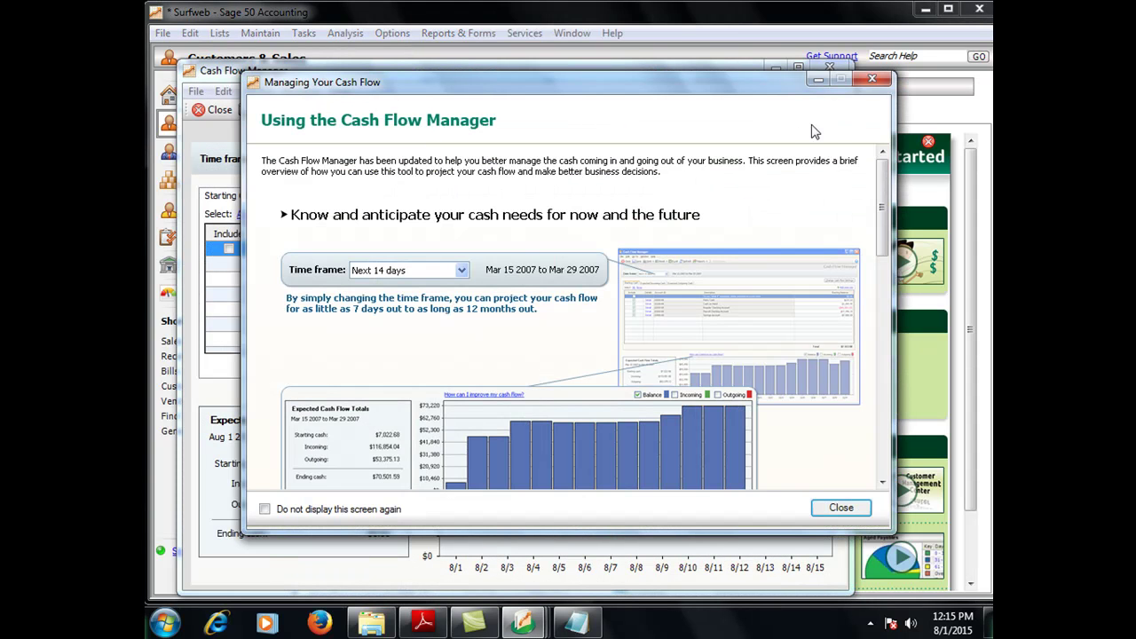
{"action": "left_click", "coordinate": [873, 80]}
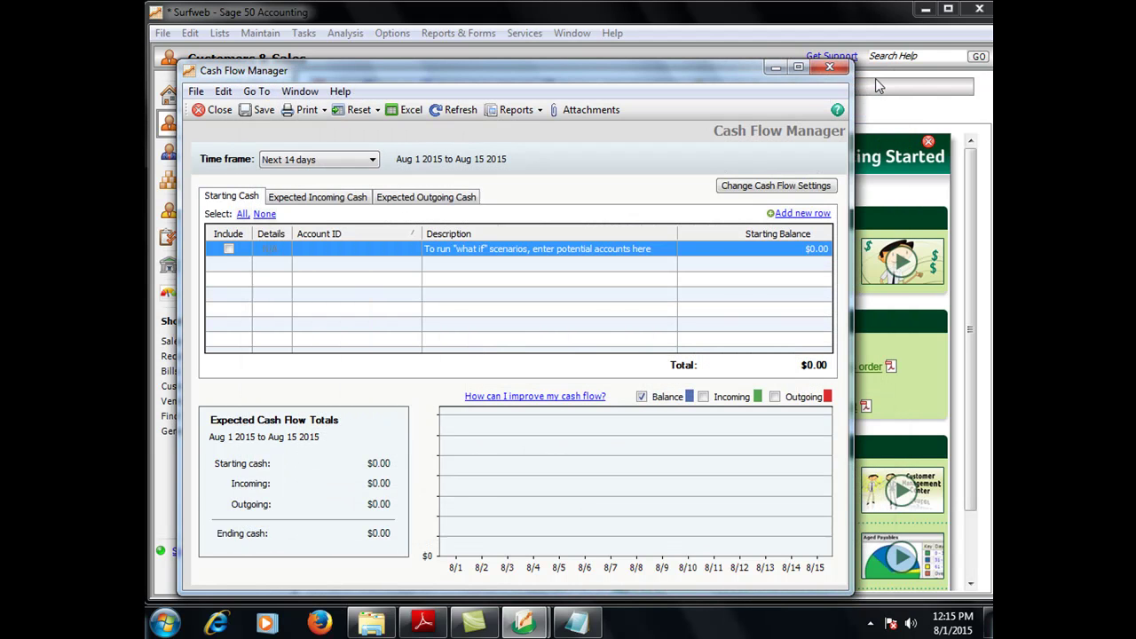
{"action": "left_click", "coordinate": [828, 69]}
- View the business summary in the Financial Manager and close it
{"action": "left_click", "coordinate": [348, 35]}
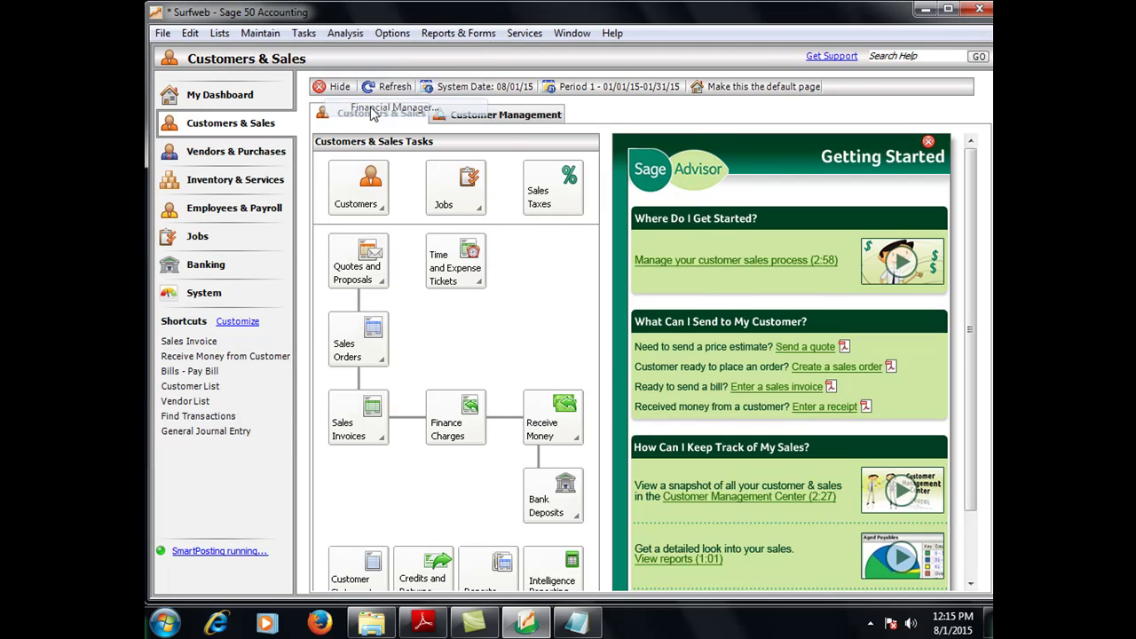
{"action": "left_click", "coordinate": [374, 108]}
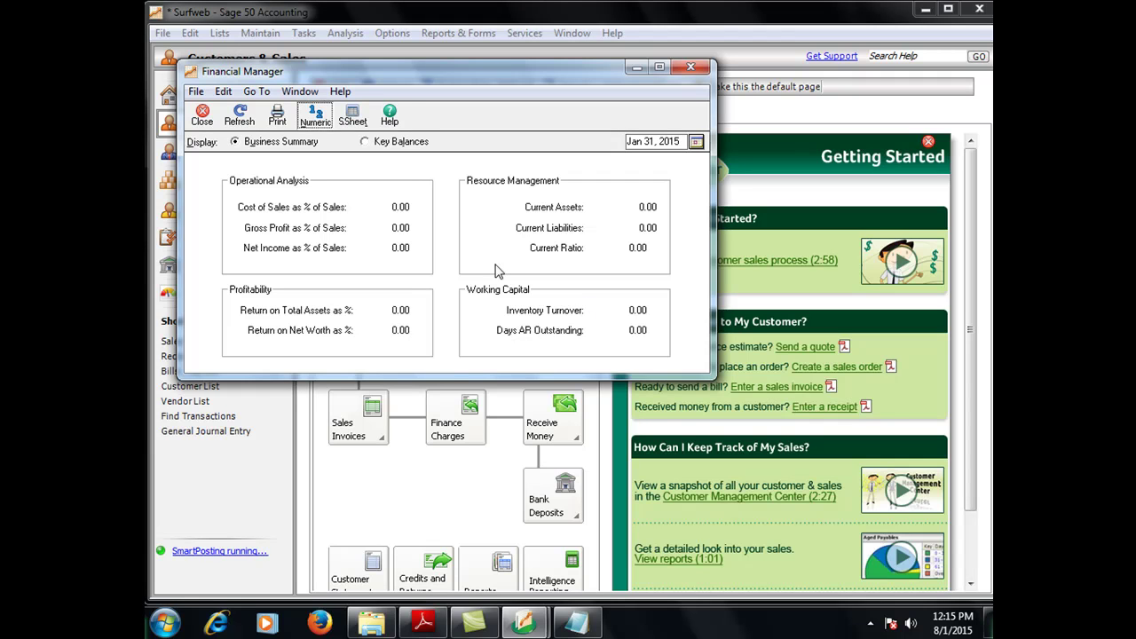
{"action": "left_click", "coordinate": [700, 70]}
- Display the standard Balance Sheet from the financial statements for the current period, and close the report and report list
{"action": "left_click", "coordinate": [304, 33]}
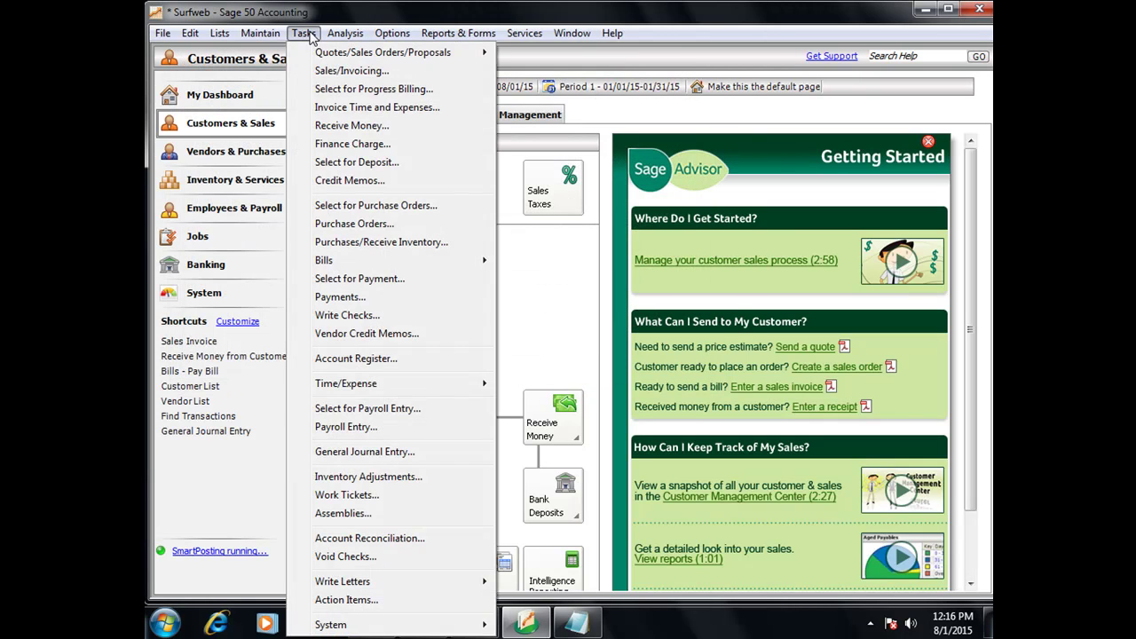
{"action": "mouse_move", "coordinate": [437, 44]}
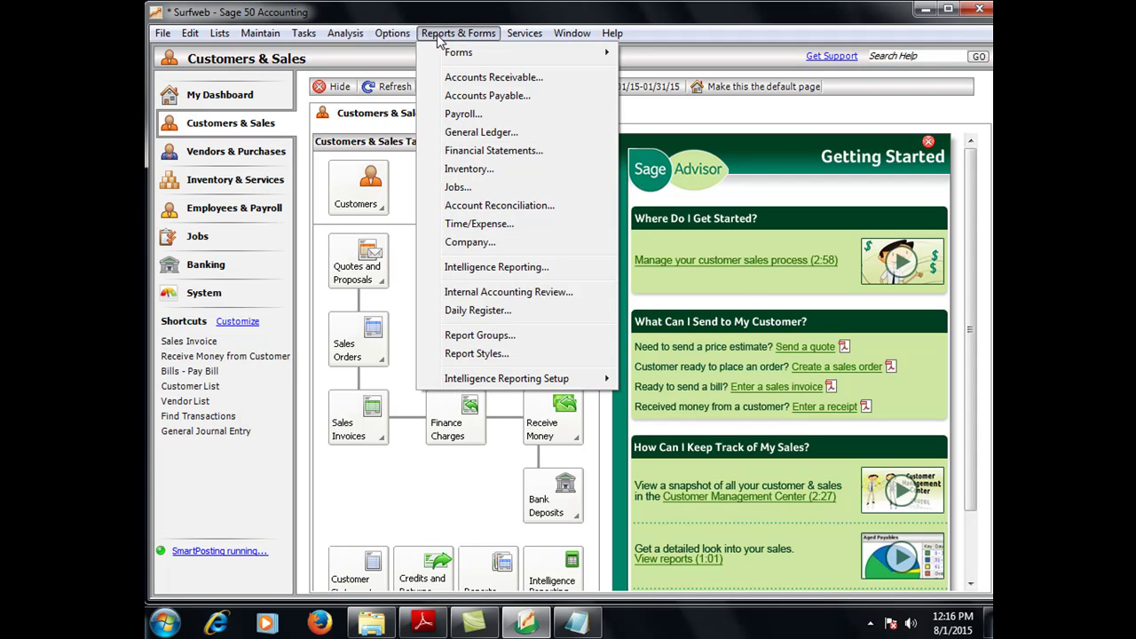
{"action": "left_click", "coordinate": [453, 153]}
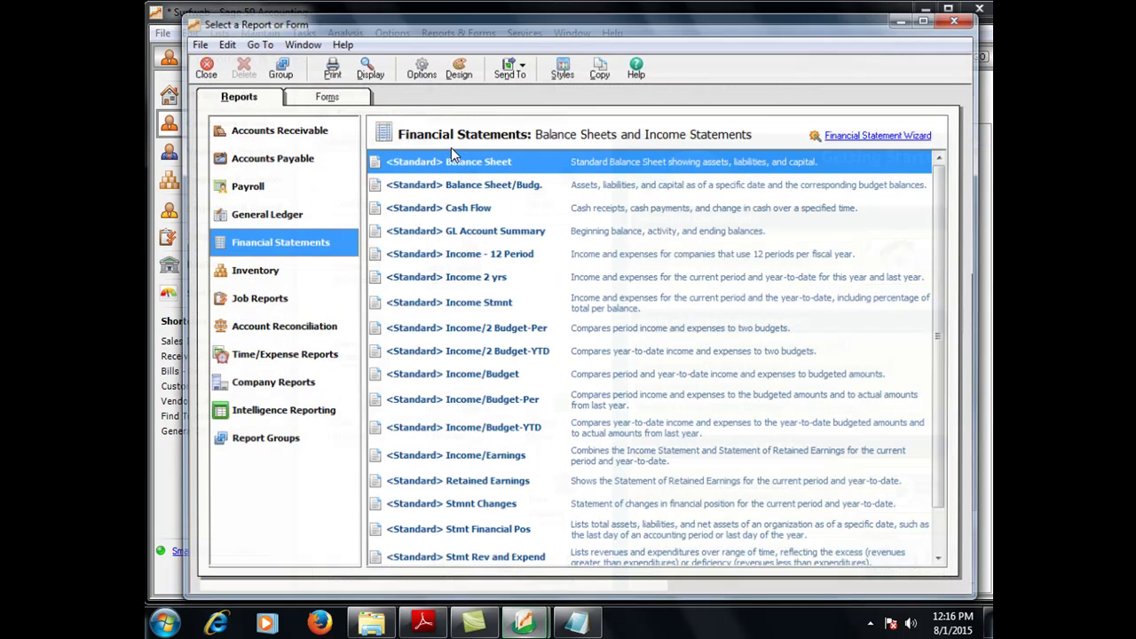
{"action": "double_click", "coordinate": [446, 163]}
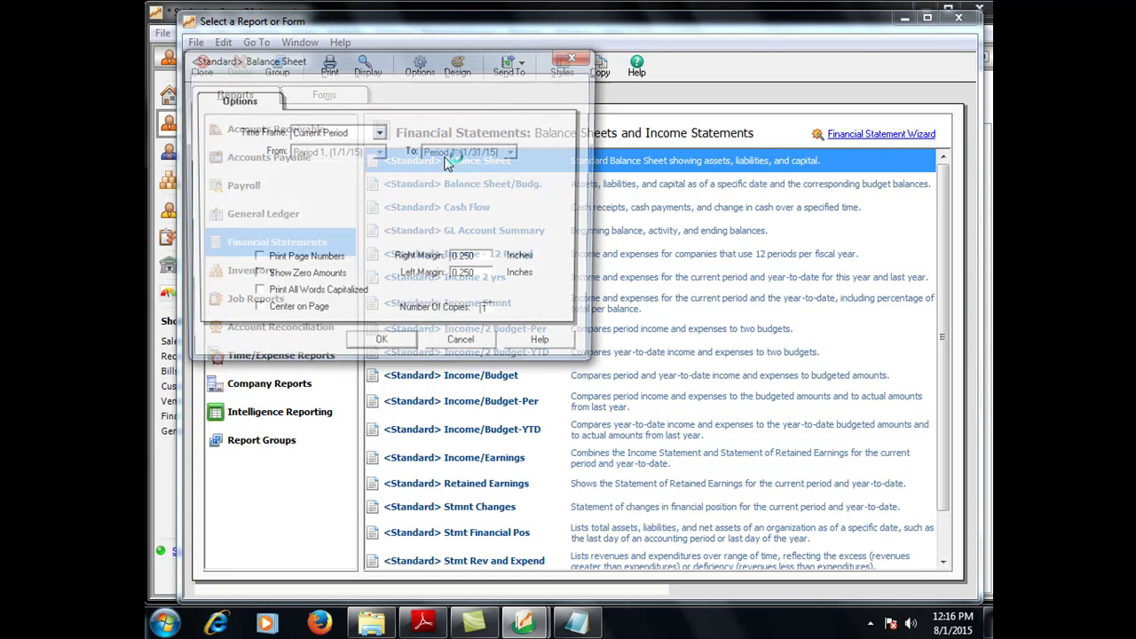
{"action": "left_click", "coordinate": [385, 348]}
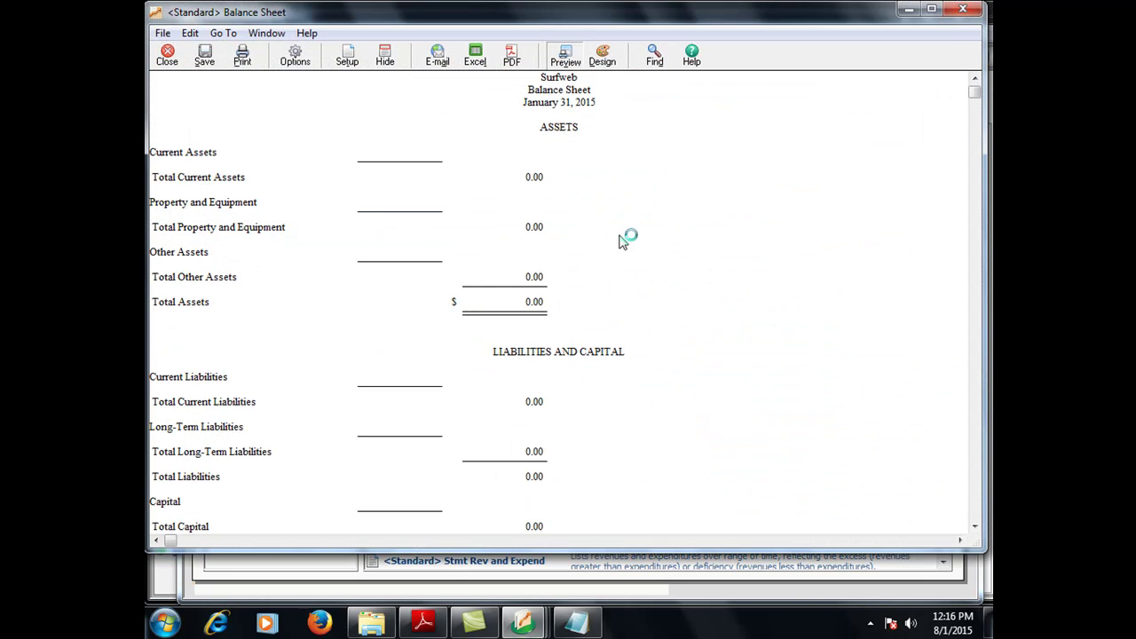
{"action": "left_click", "coordinate": [166, 57]}
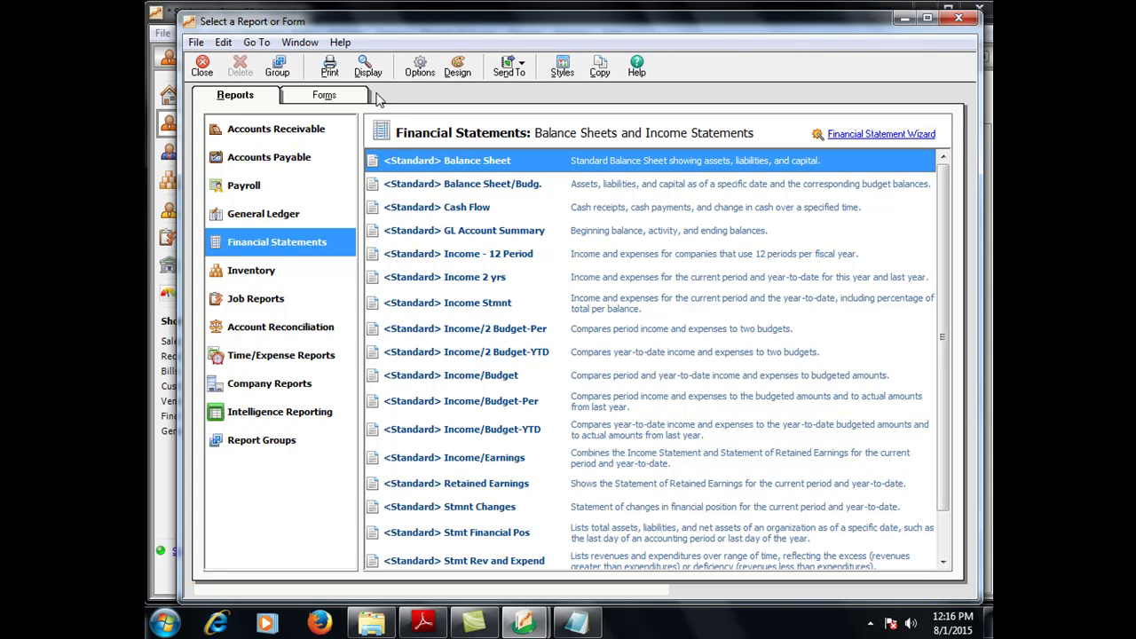
{"action": "left_click", "coordinate": [199, 64]}
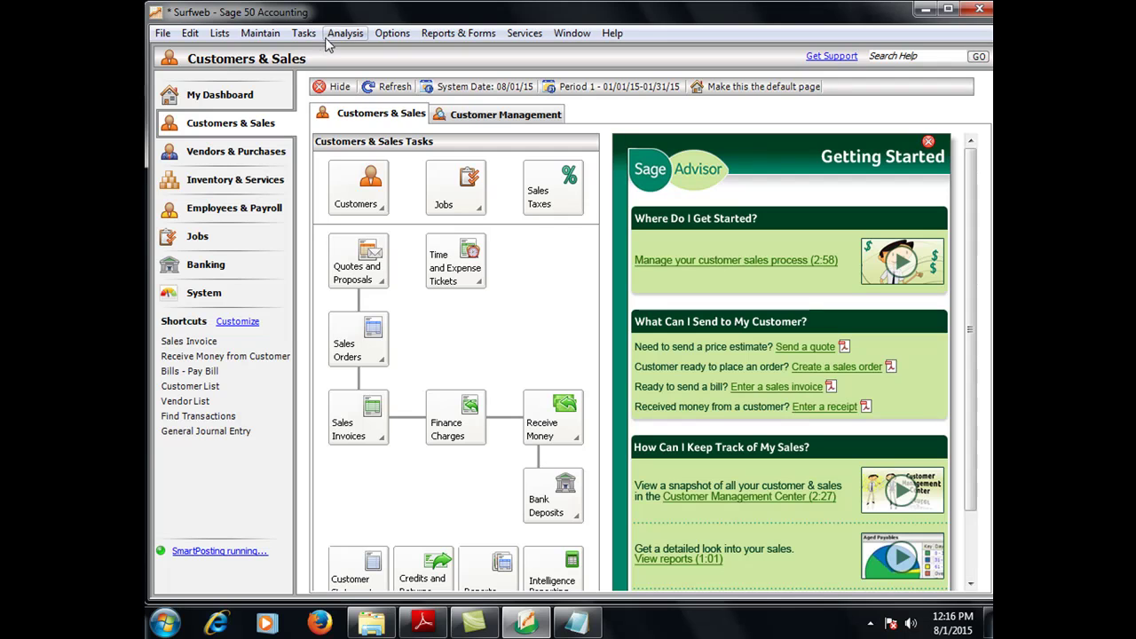
- Display the standard Income Stmnt report from the financial statements, and close the report and report list
{"action": "left_click", "coordinate": [458, 33]}
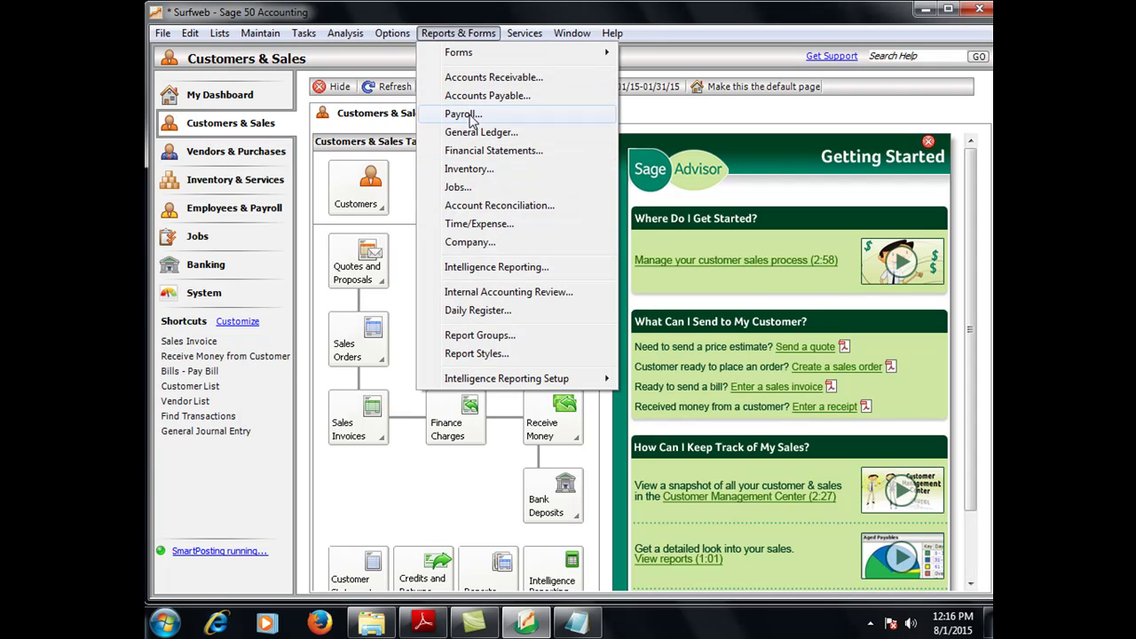
{"action": "left_click", "coordinate": [471, 152]}
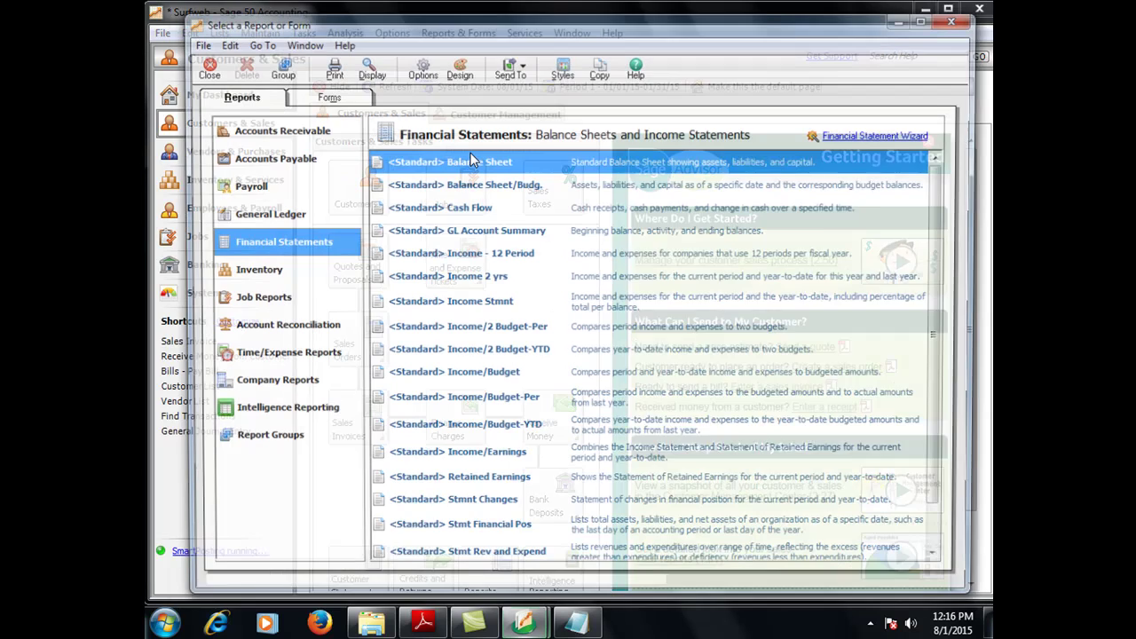
{"action": "left_click", "coordinate": [446, 306]}
{"action": "double_click", "coordinate": [445, 307]}
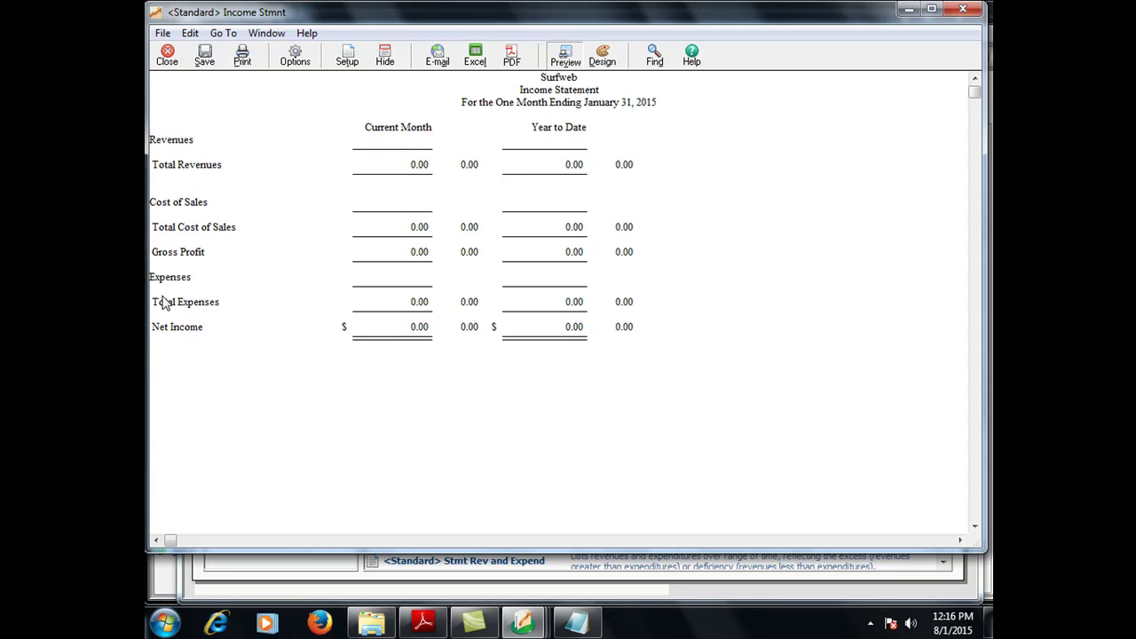
{"action": "left_click", "coordinate": [167, 55]}
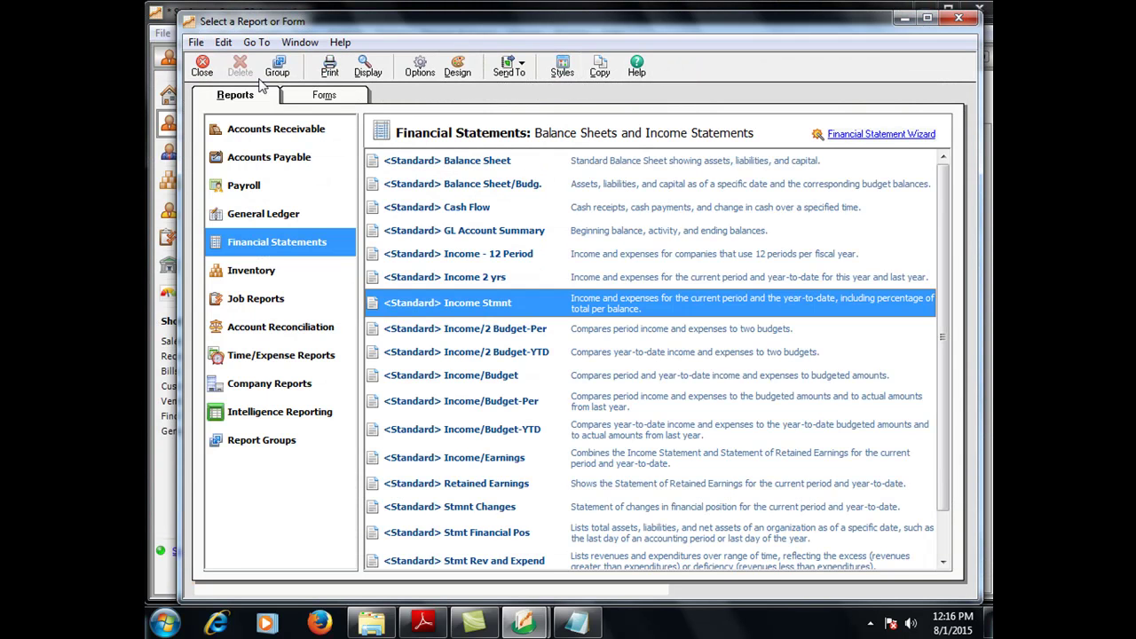
{"action": "left_click", "coordinate": [203, 66]}
- View the payment aging in the Payment Manager with the numeric display, and close it
{"action": "left_click", "coordinate": [304, 34]}
{"action": "mouse_move", "coordinate": [342, 35]}
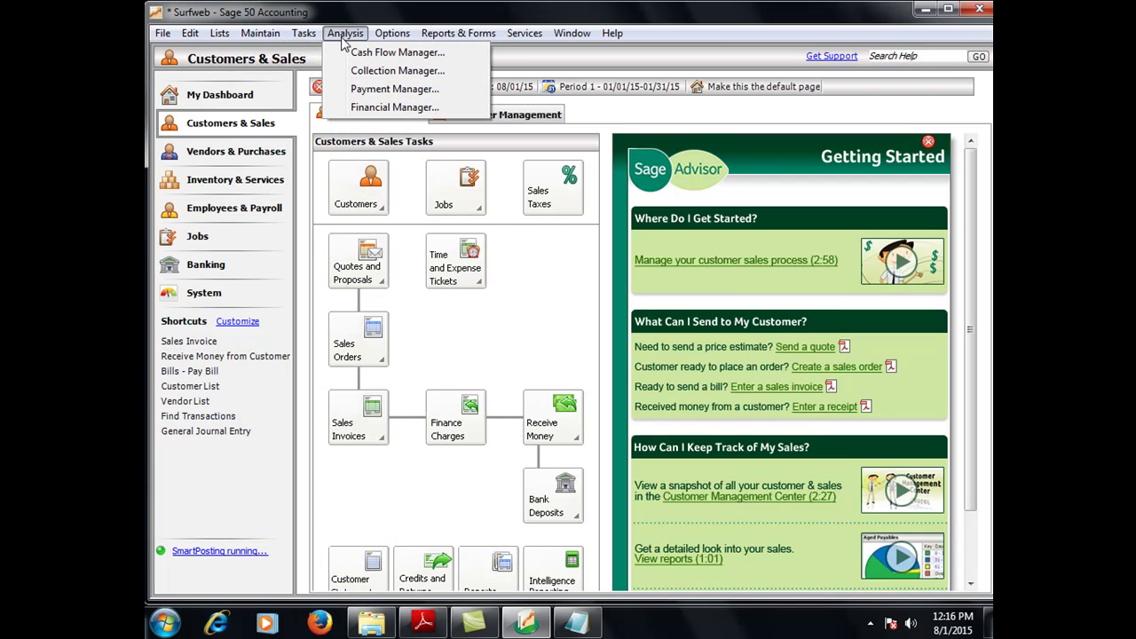
{"action": "left_click", "coordinate": [391, 88]}
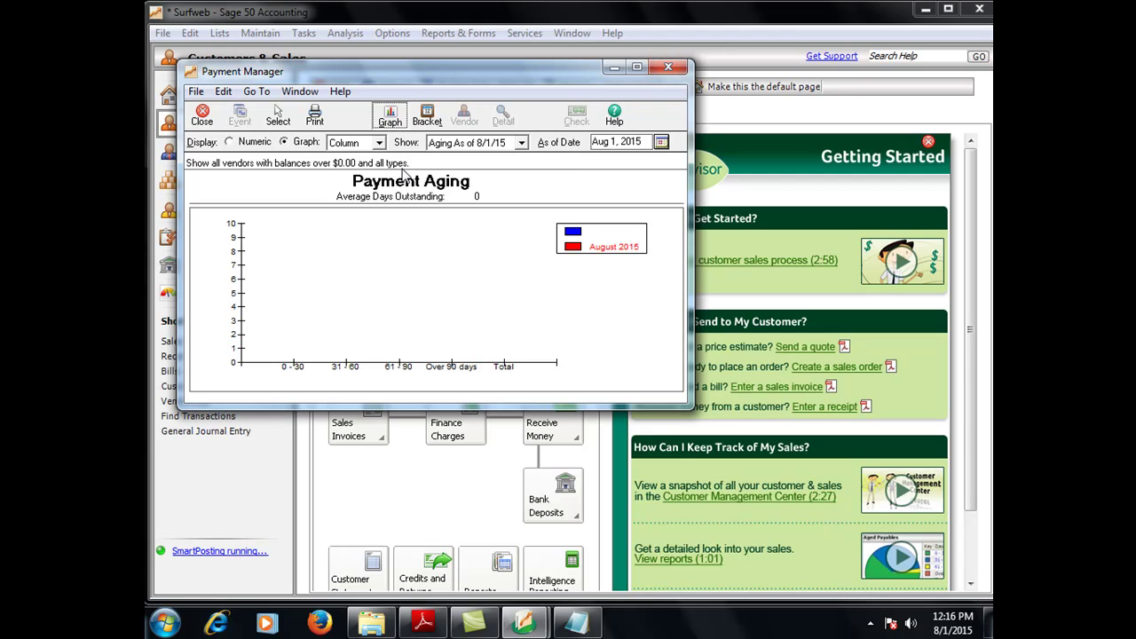
{"action": "left_click", "coordinate": [245, 146]}
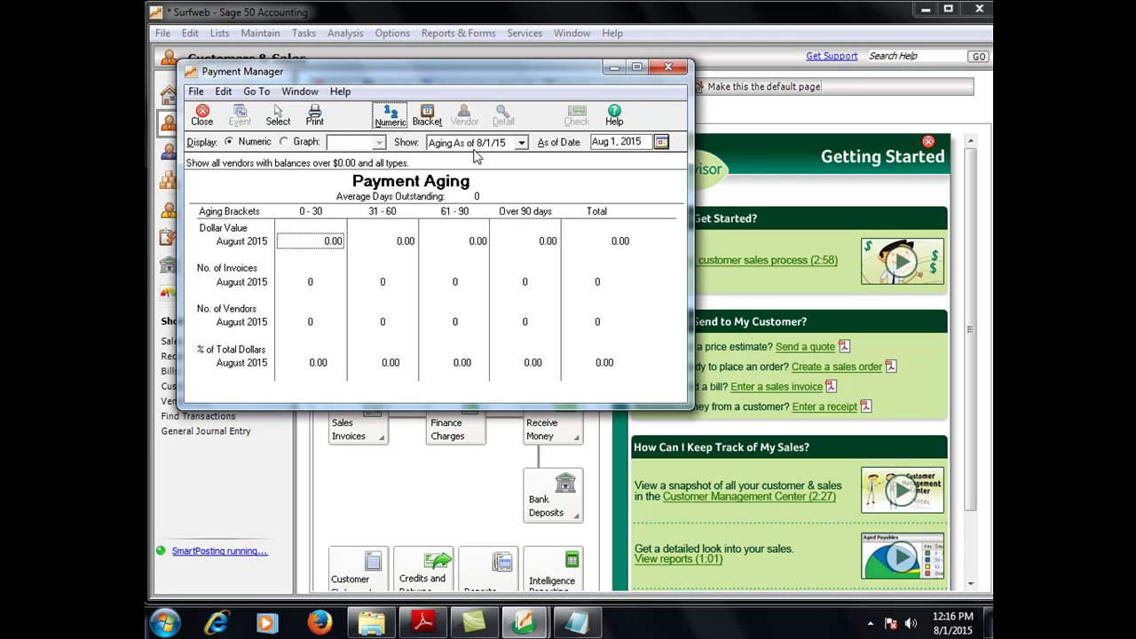
{"action": "left_click", "coordinate": [668, 68]}
{"action": "left_click", "coordinate": [306, 36]}
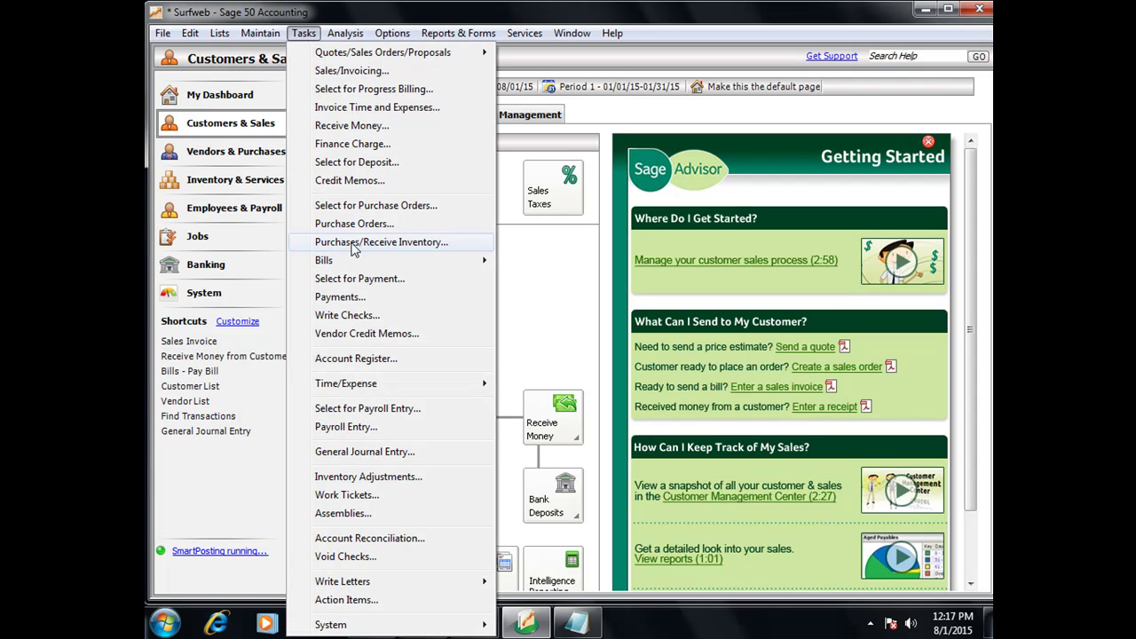
{"action": "mouse_move", "coordinate": [253, 35]}
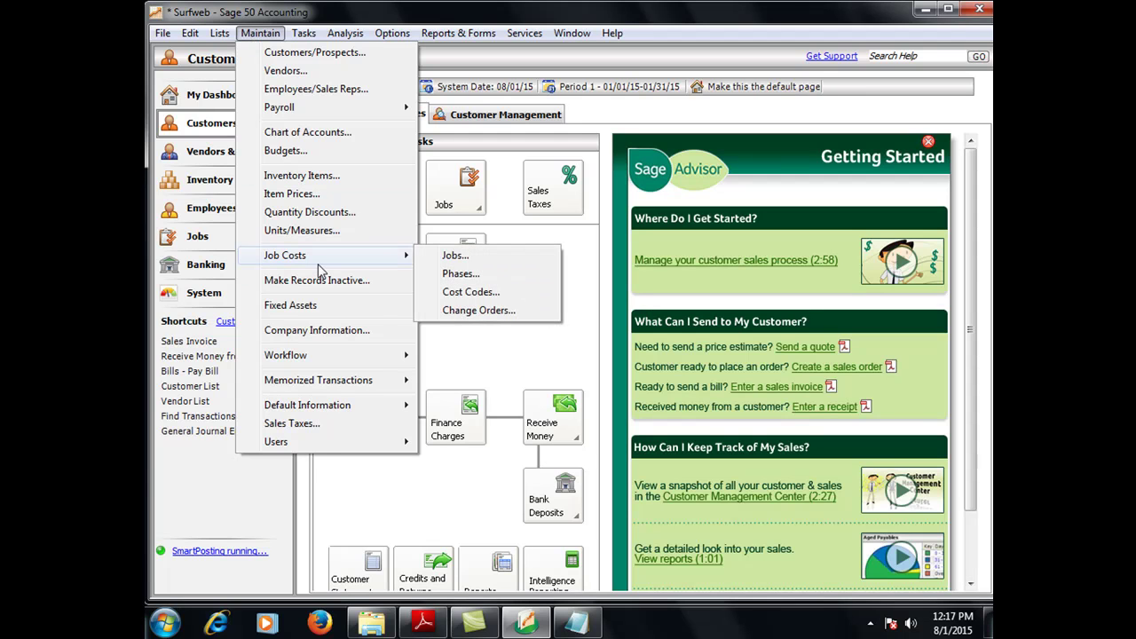
{"action": "mouse_move", "coordinate": [217, 26]}
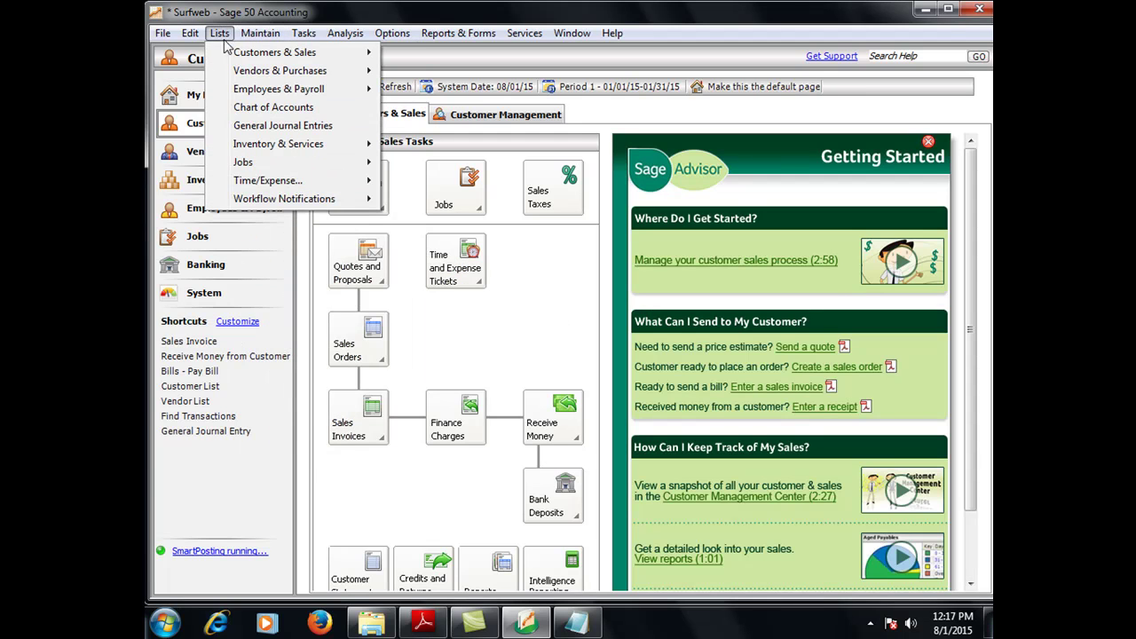
{"action": "mouse_move", "coordinate": [249, 59]}
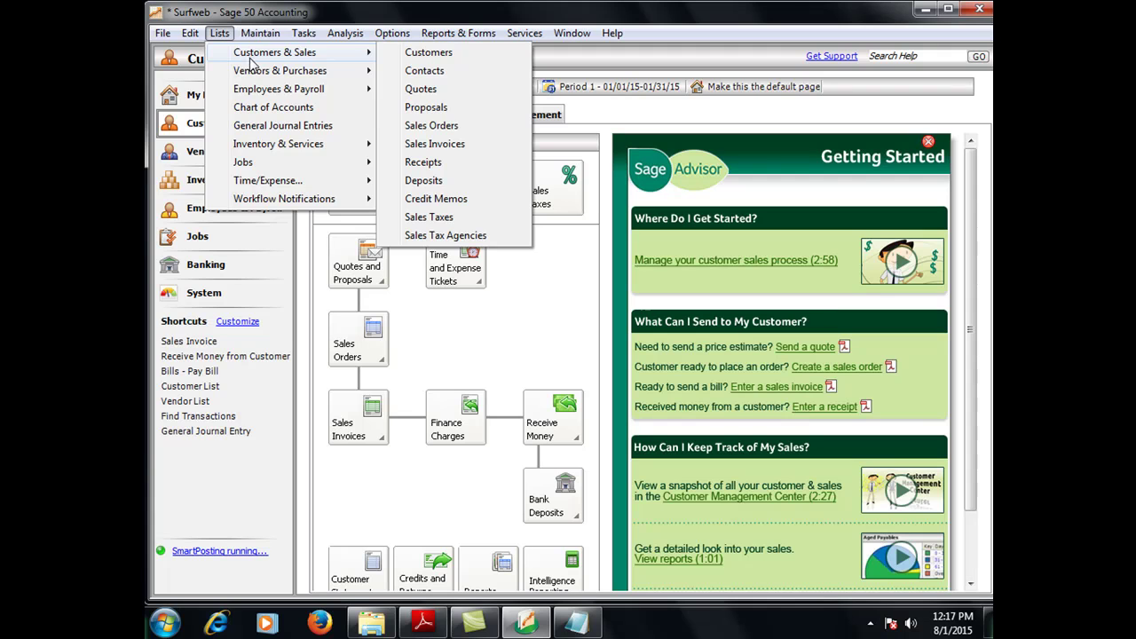
{"action": "left_click", "coordinate": [227, 37]}
{"action": "left_click", "coordinate": [228, 39]}
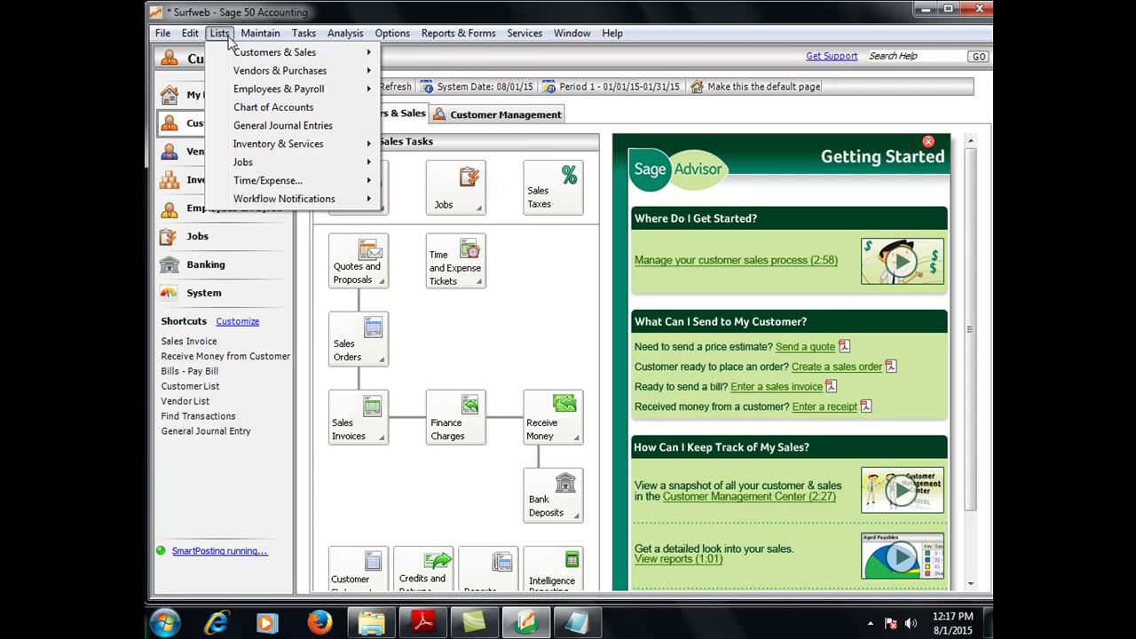
- View the filter options for finding transactions, and close them without running a search
{"action": "mouse_move", "coordinate": [192, 40]}
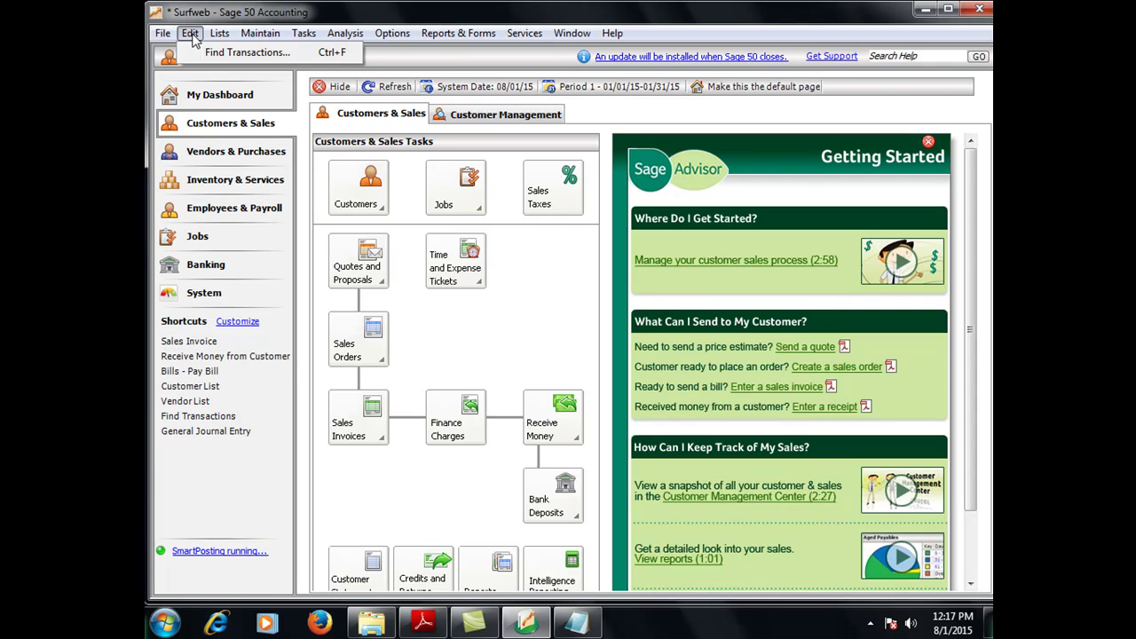
{"action": "left_click", "coordinate": [240, 52]}
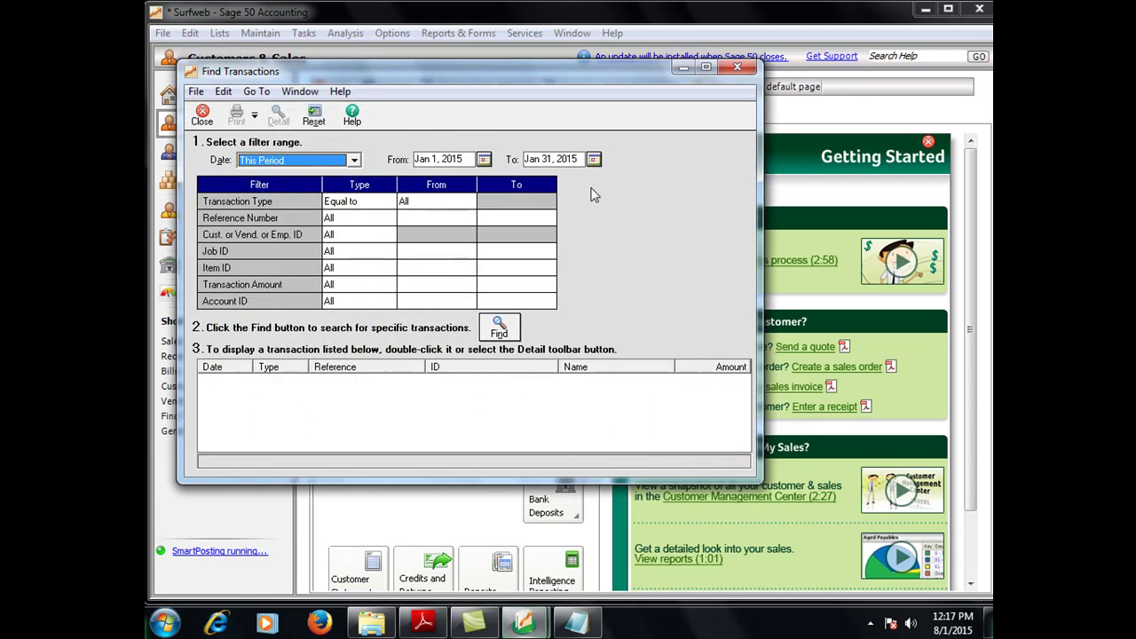
{"action": "left_click", "coordinate": [738, 68]}
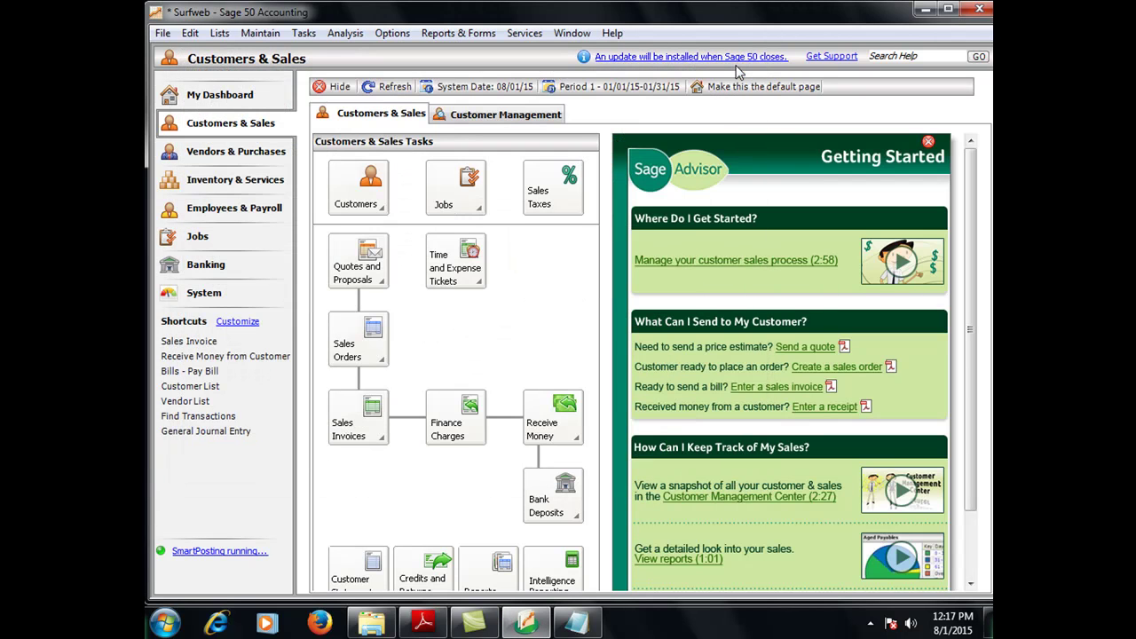
- View the company's Setup Guide sections and exit the guide without starting any of them
{"action": "left_click", "coordinate": [192, 35]}
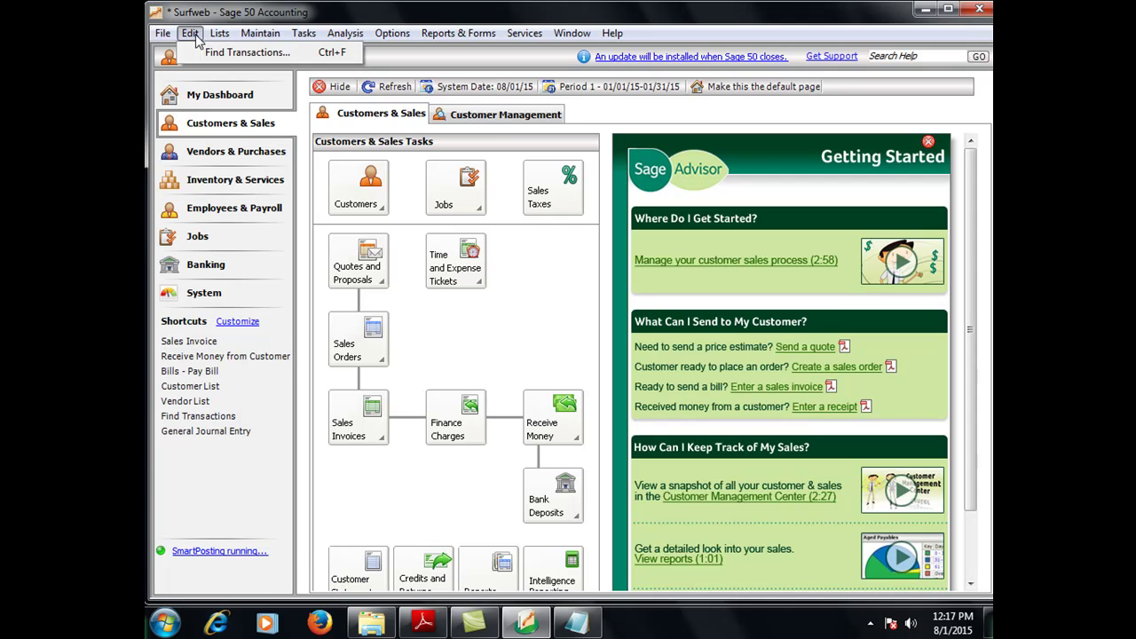
{"action": "mouse_move", "coordinate": [163, 36]}
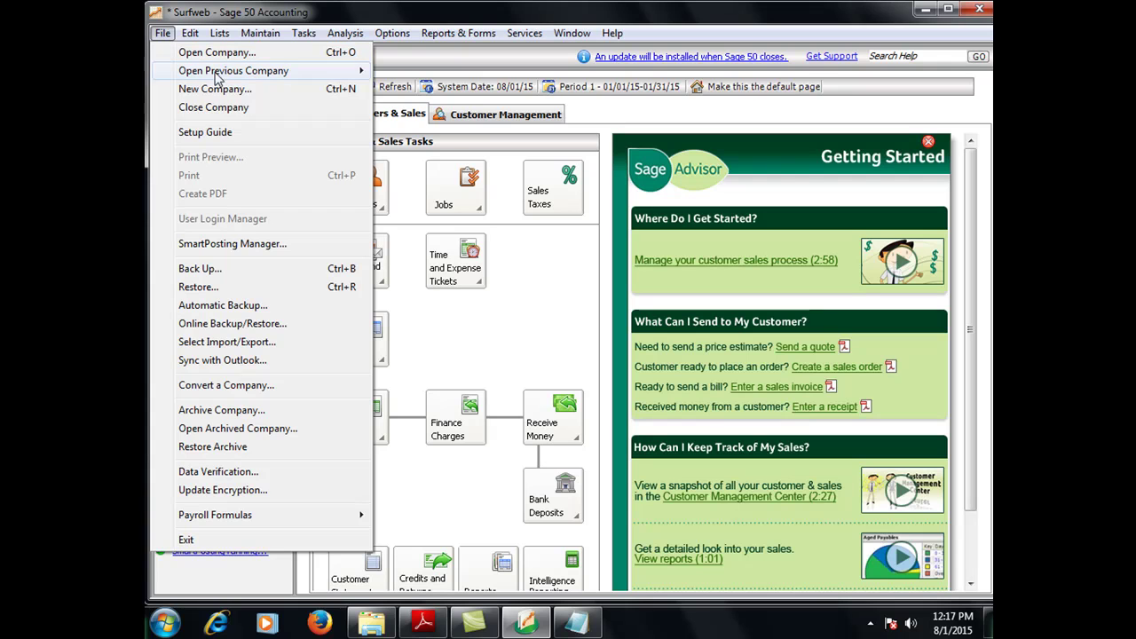
{"action": "left_click", "coordinate": [205, 133]}
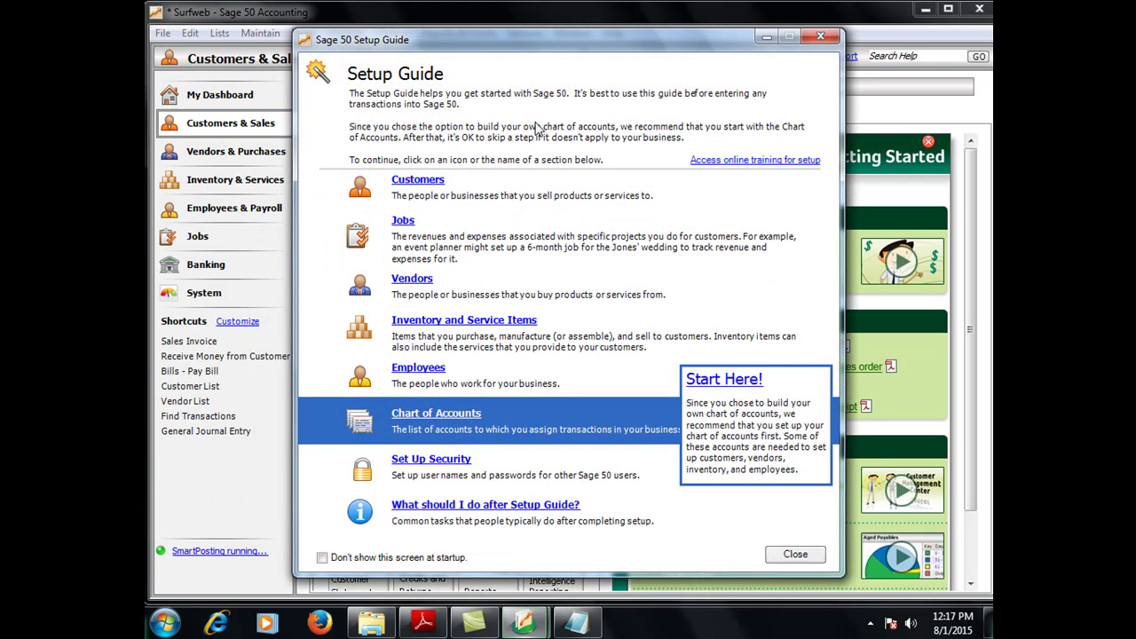
{"action": "left_click", "coordinate": [822, 38]}
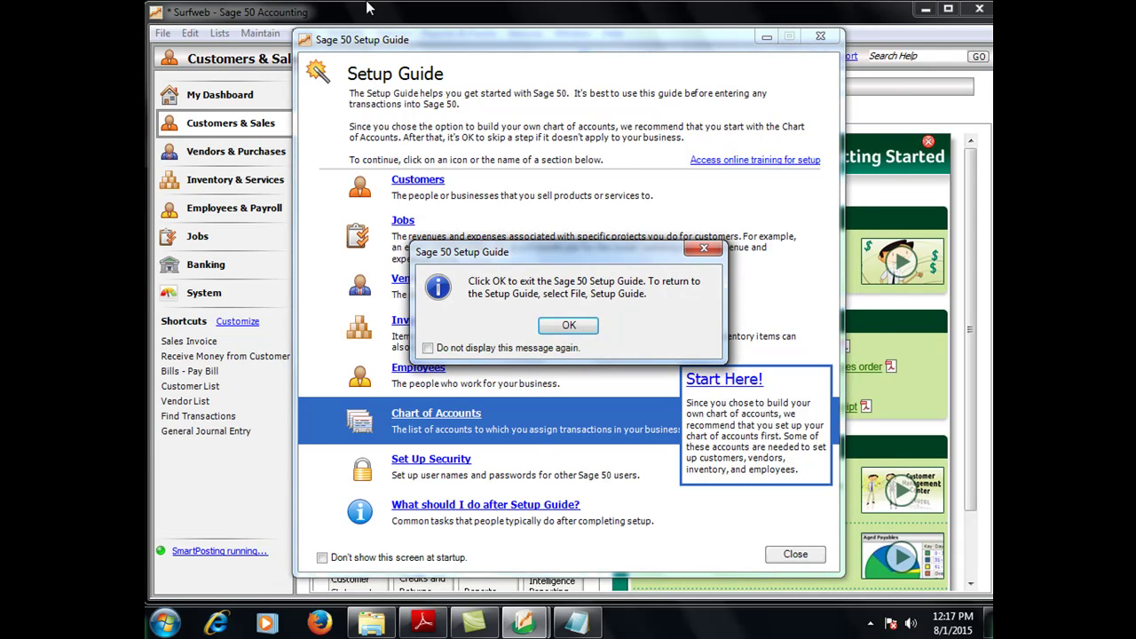
{"action": "left_click", "coordinate": [557, 329]}
{"action": "left_click", "coordinate": [162, 33]}
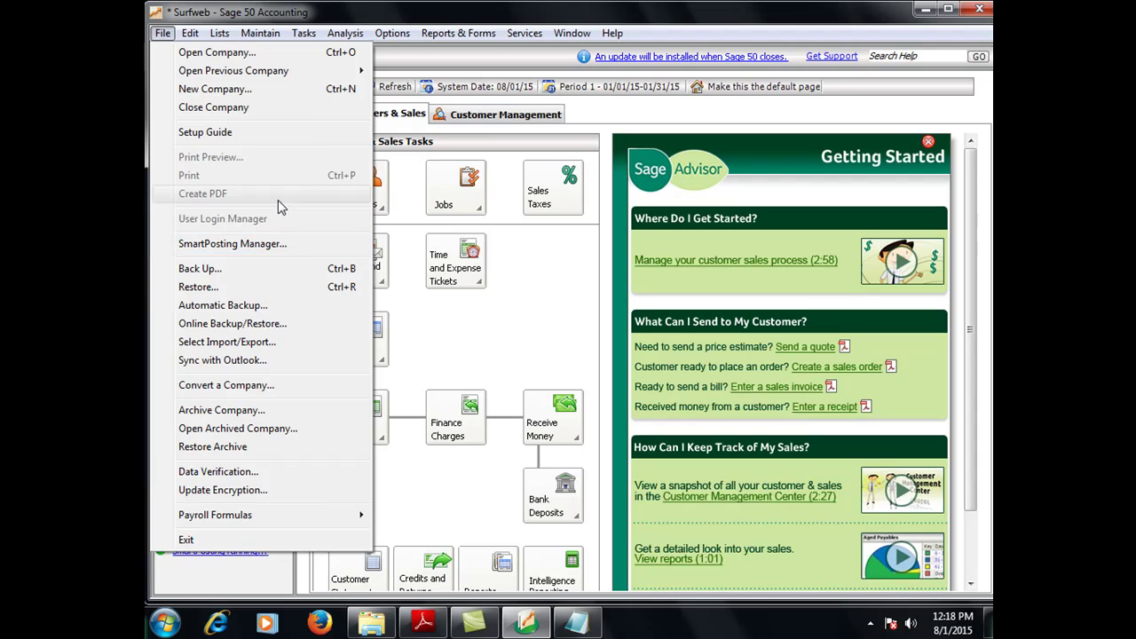
{"action": "left_click", "coordinate": [349, 12]}
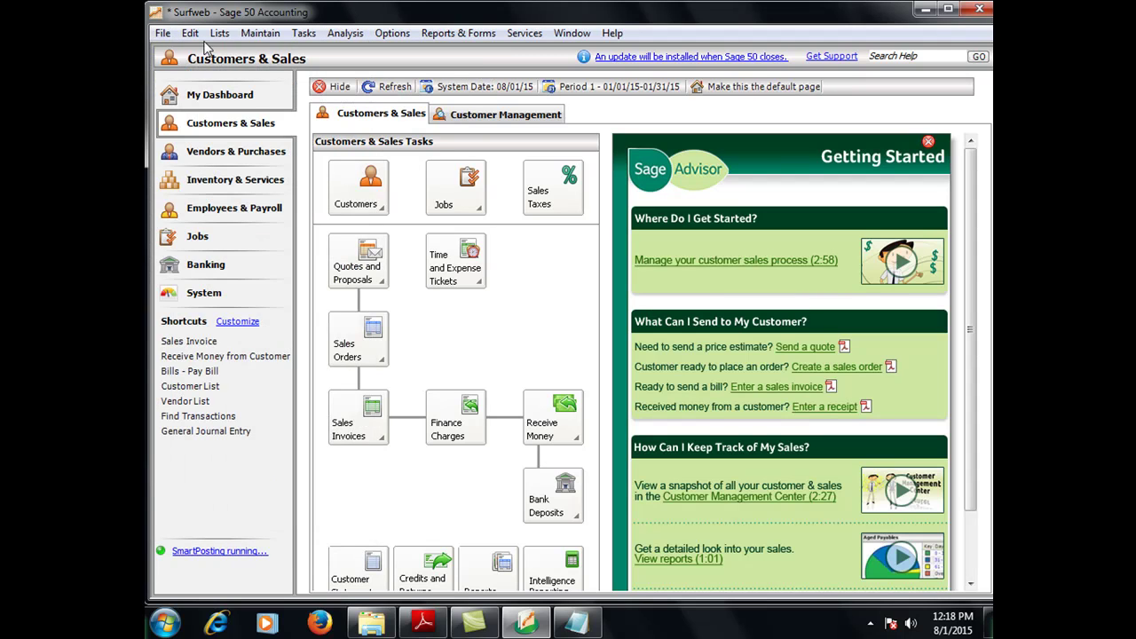